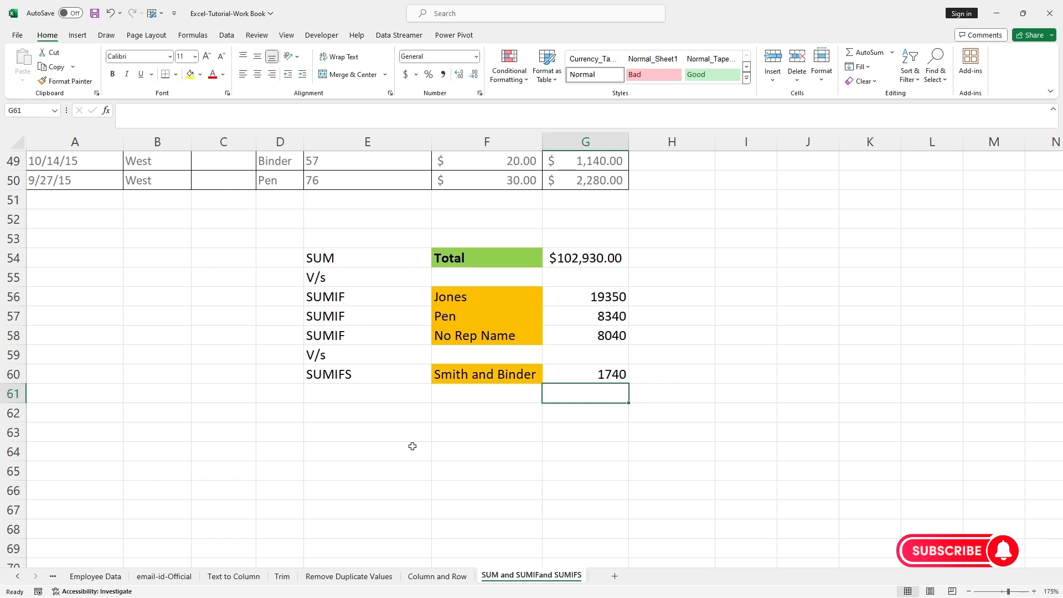
left_click_drag(1038, 156, 1061, 529)
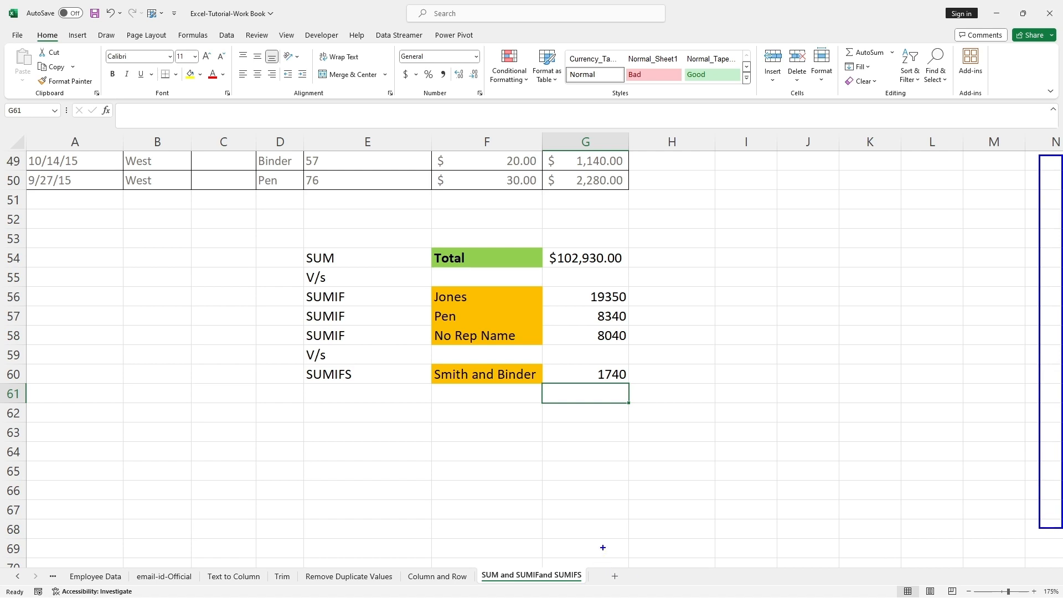
left_click_drag(603, 547, 1058, 563)
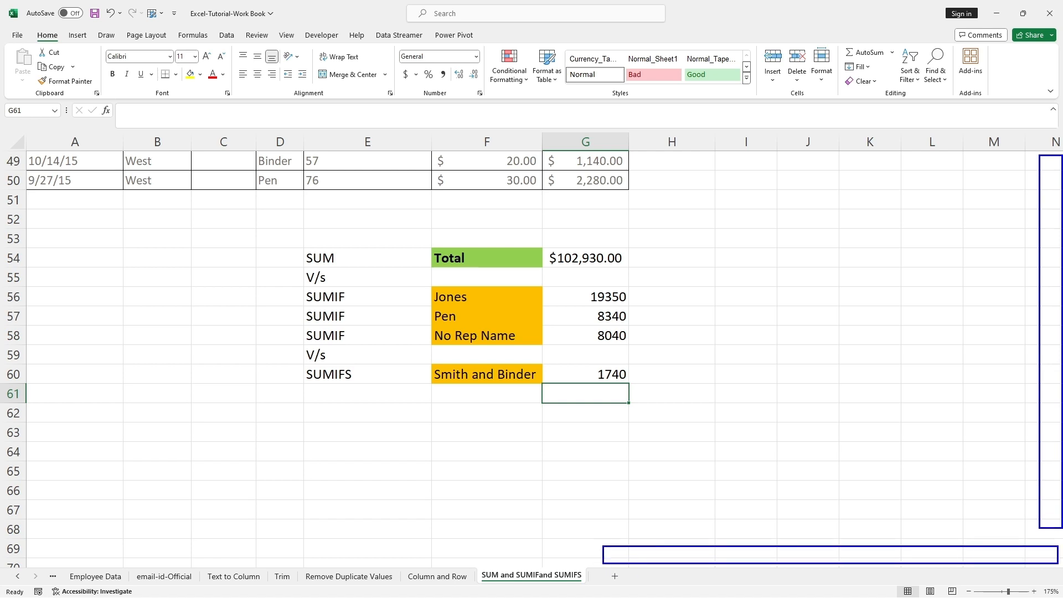
key("Escape")
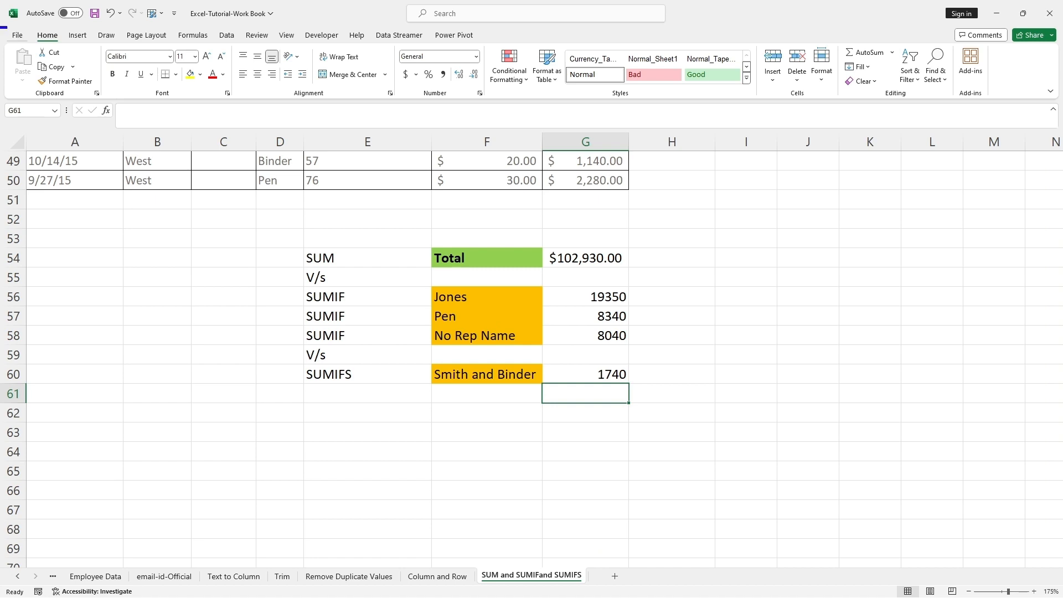
Turn on the horizontal and vertical scroll bars for this workbook in the advanced Excel options
left_click_drag(1, 26, 32, 41)
key("Escape")
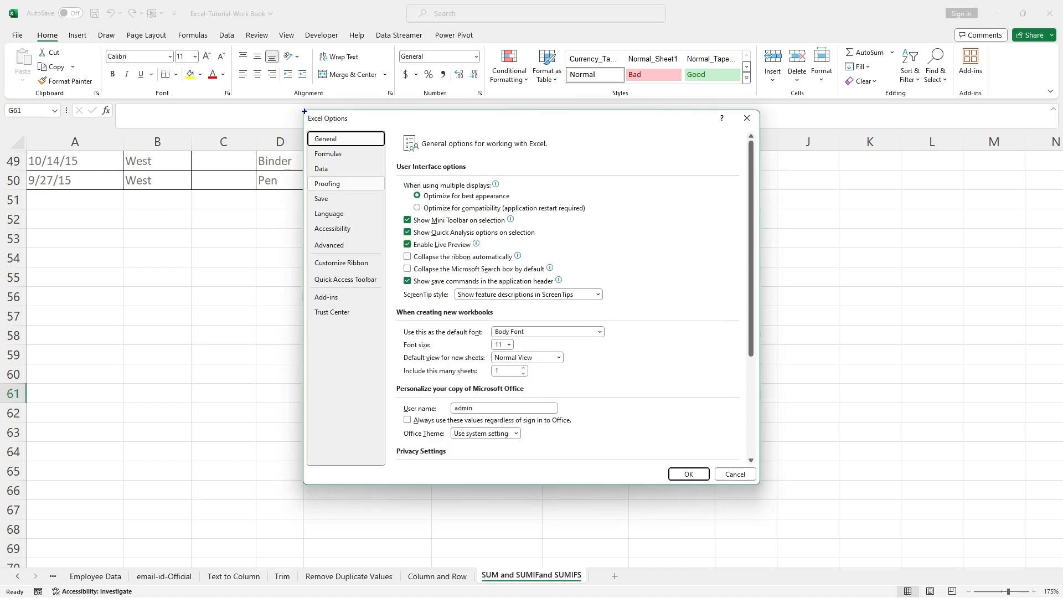
left_click_drag(304, 110, 361, 125)
left_click_drag(308, 236, 362, 255)
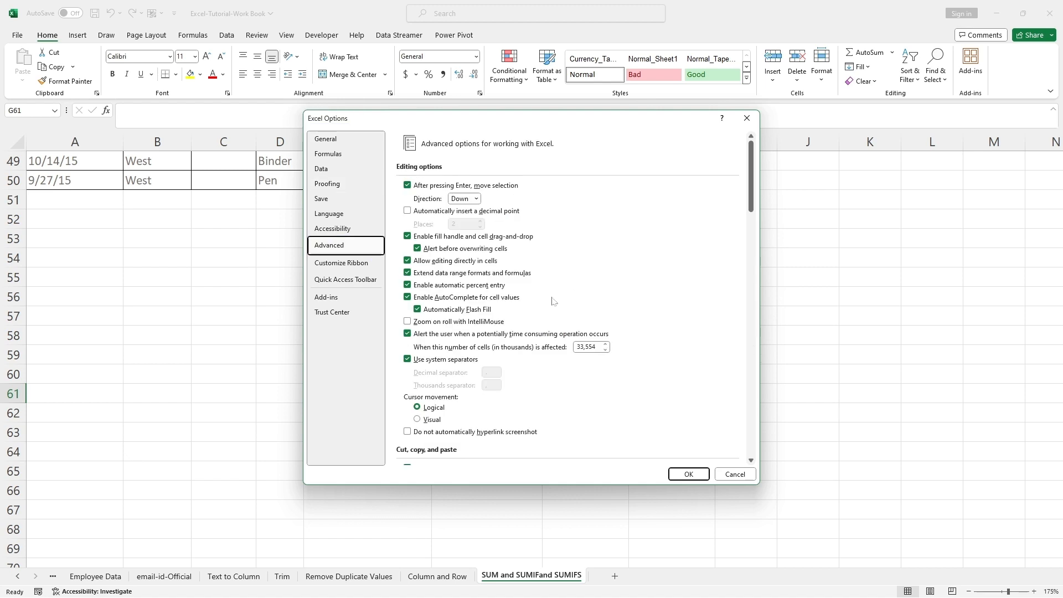
scroll(551, 302, "down", 10)
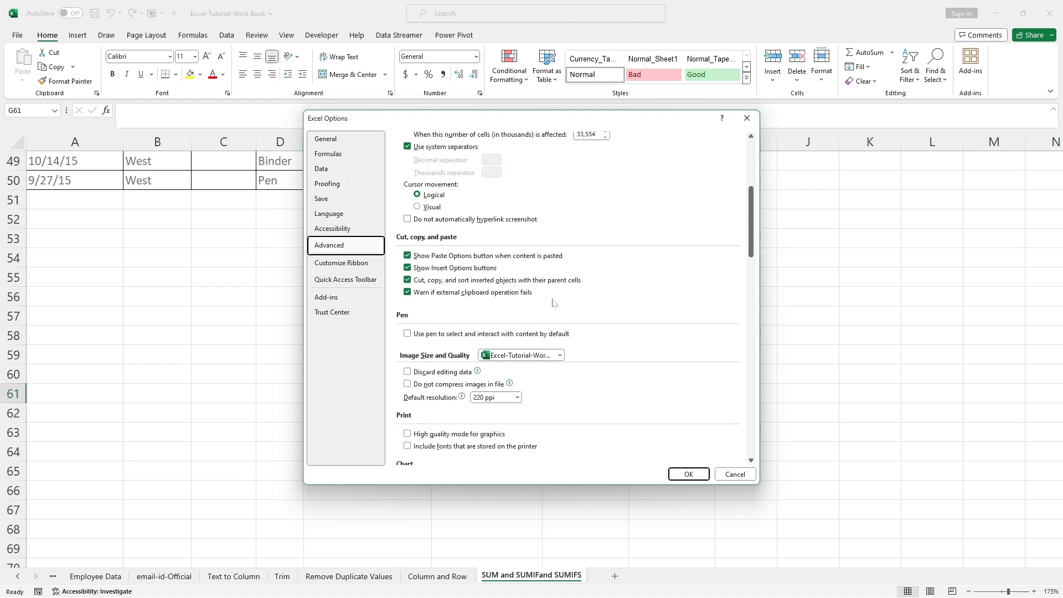
scroll(554, 302, "down", 4)
scroll(554, 302, "down", 9)
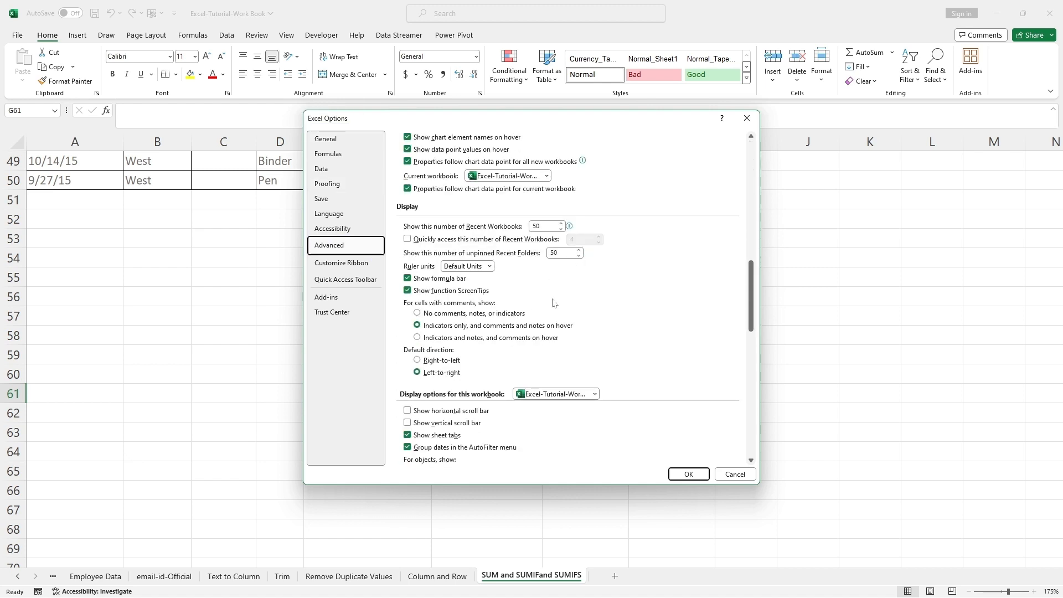
scroll(554, 303, "down", 2)
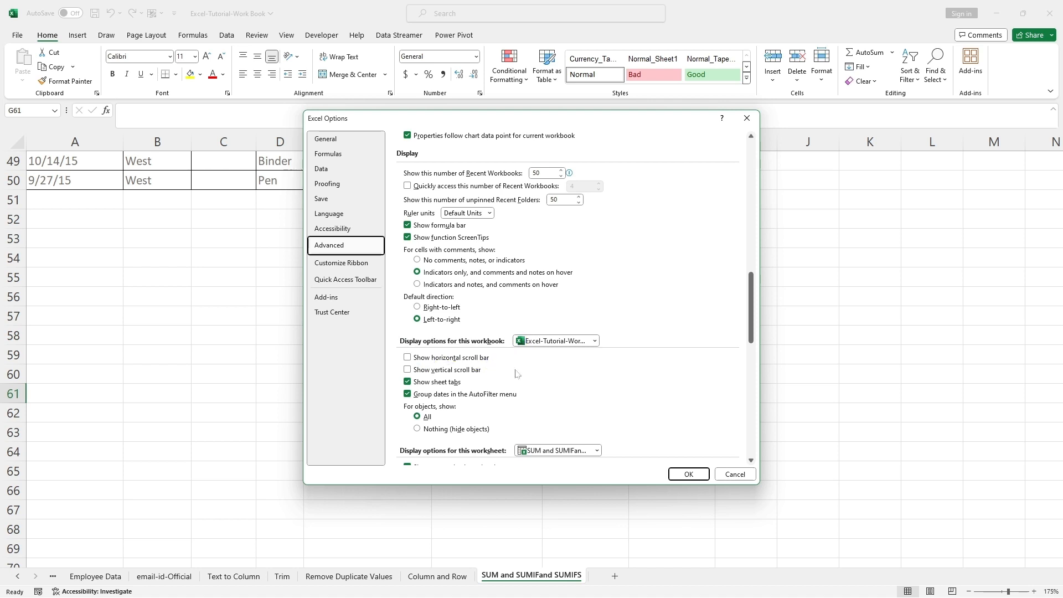
left_click(438, 358)
left_click(438, 371)
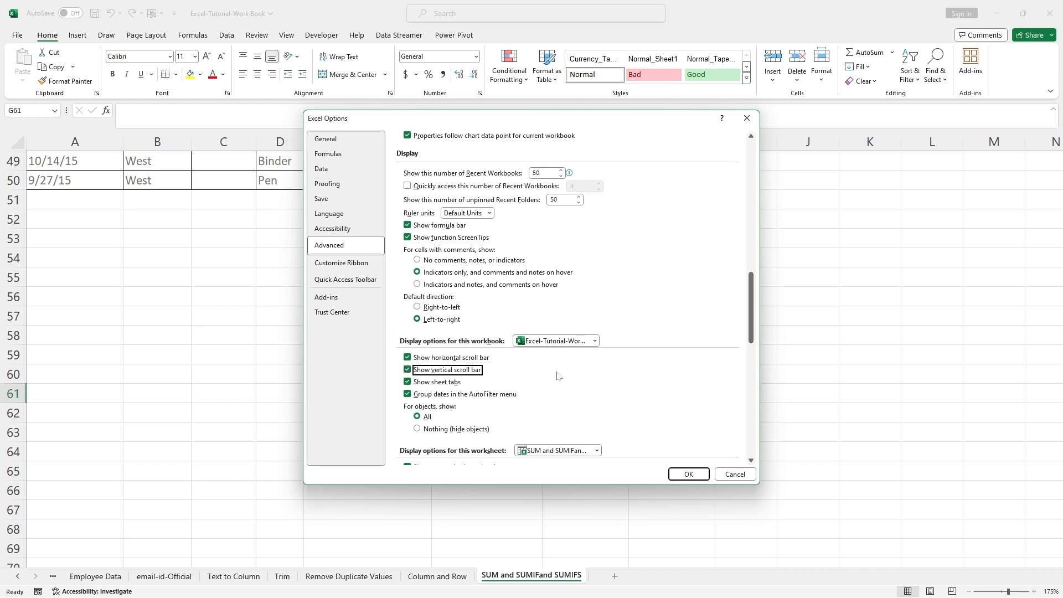
left_click(689, 474)
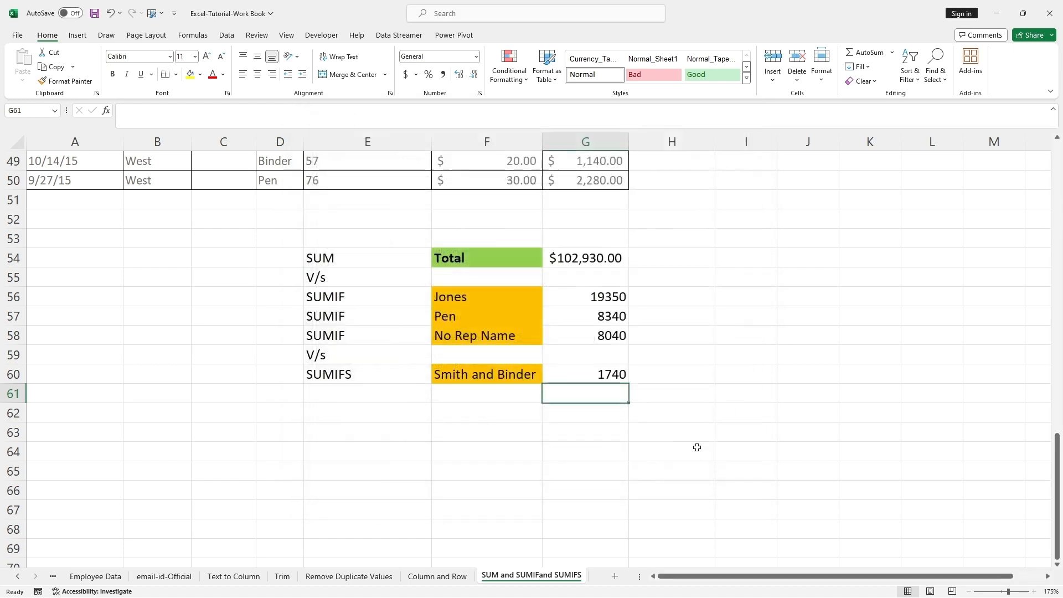
Review the Sales column from its header in G2 down to its total in G54
key("Right")
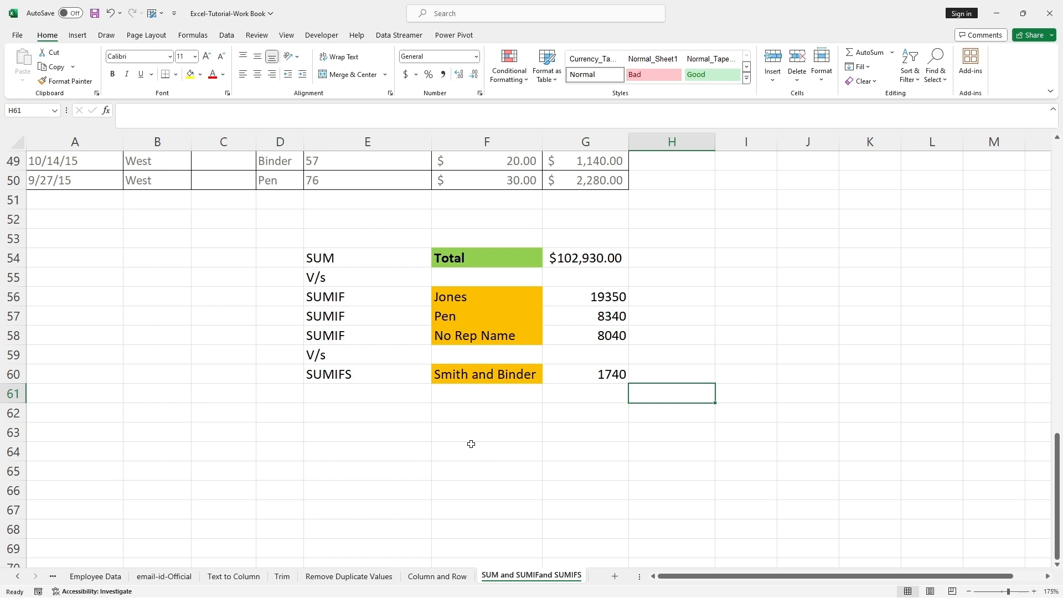
right_click(508, 257)
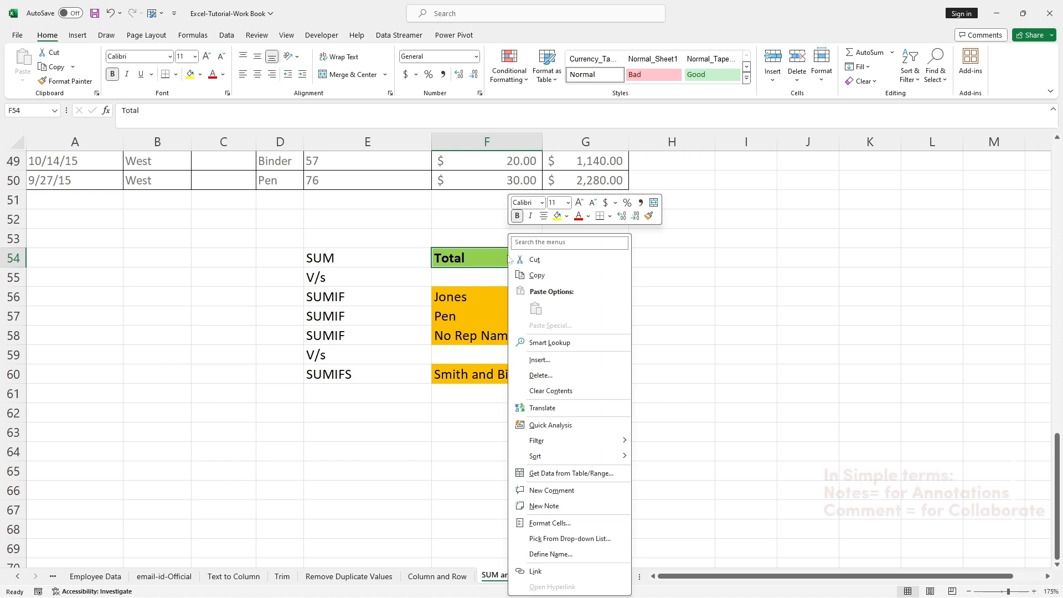
key("Escape")
scroll(510, 273, "up", 6)
scroll(513, 271, "up", 10)
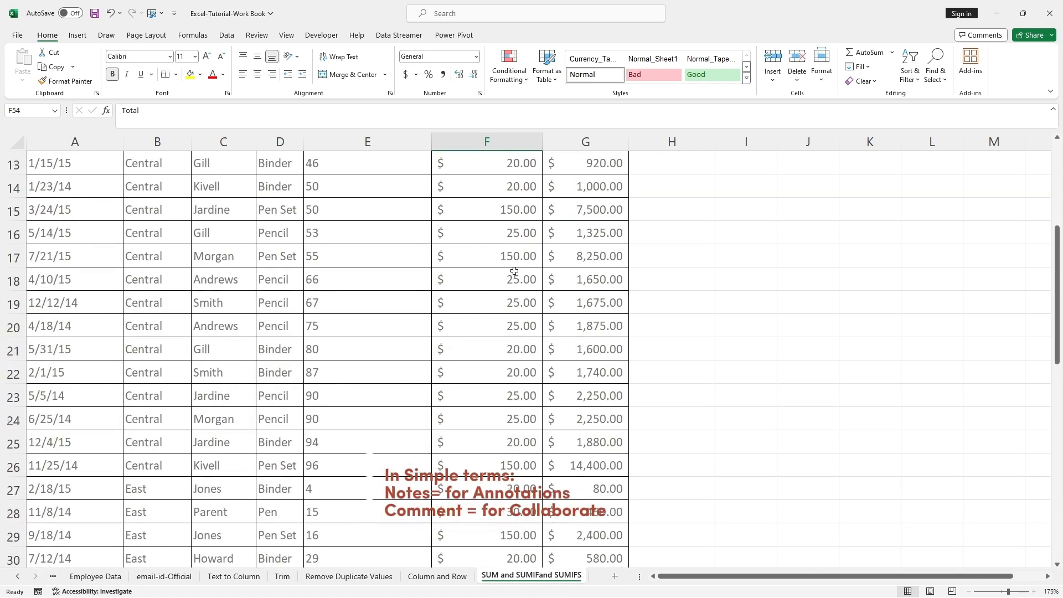
left_click(575, 186)
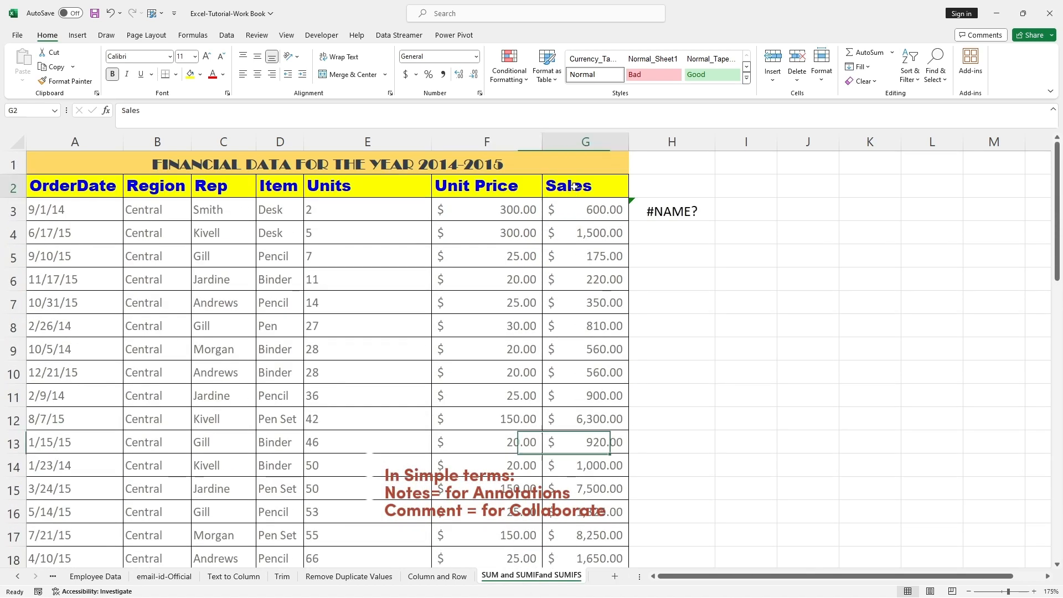
scroll(588, 282, "down", 13)
scroll(588, 281, "down", 2)
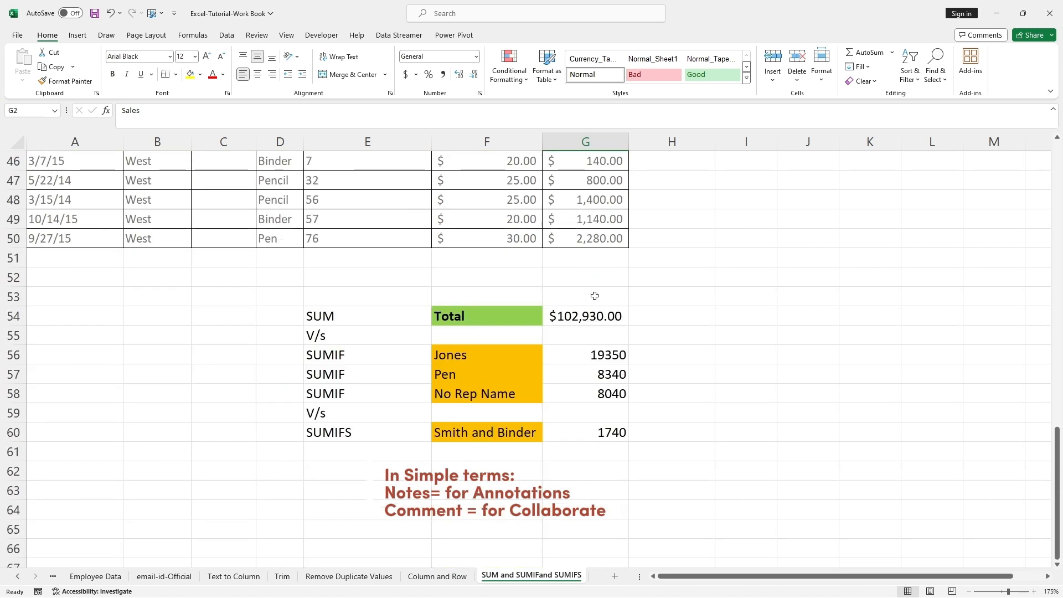
left_click(587, 316)
Add a note to the Total cell F54 reading "This is the Sales Total"
right_click(514, 313)
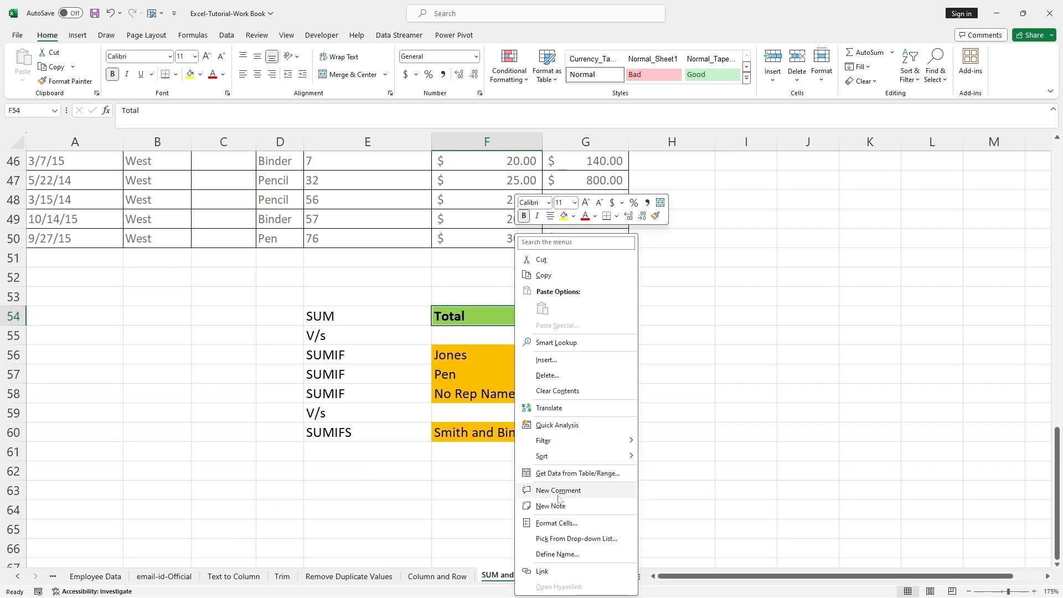
left_click(554, 505)
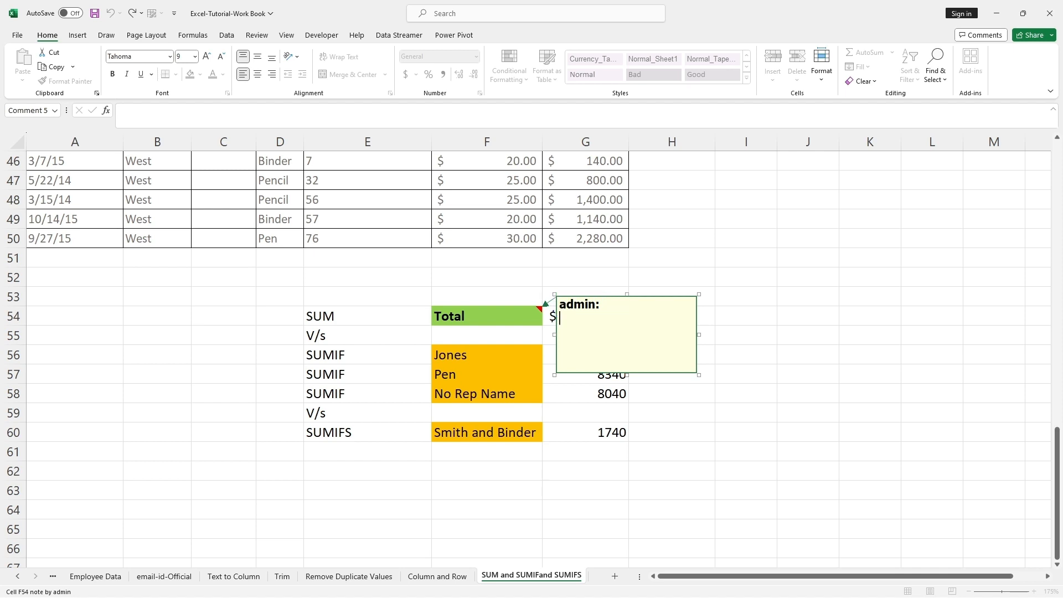
type("This is the Sales Total")
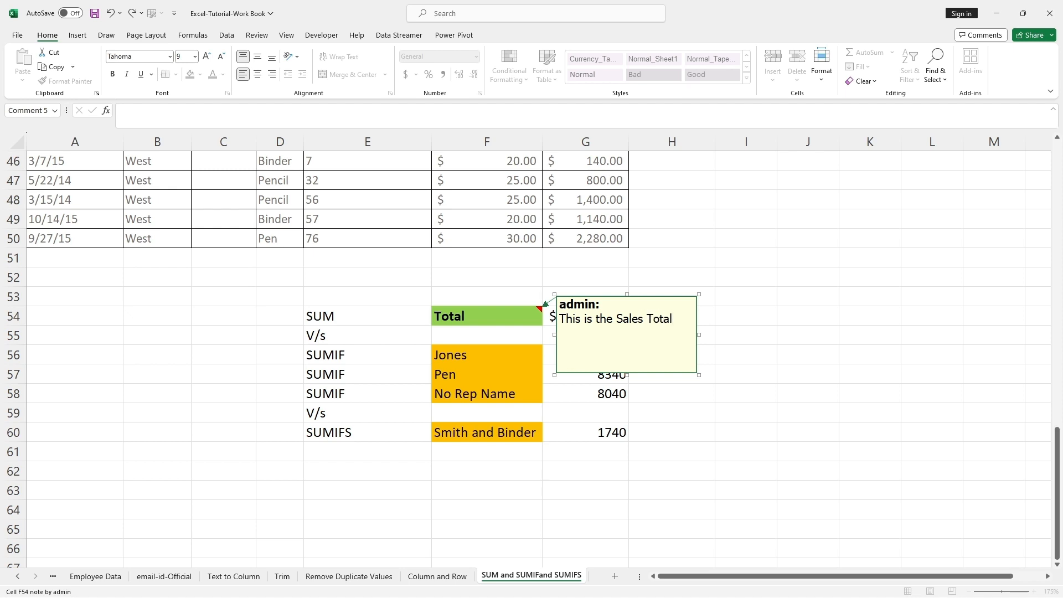
left_click(706, 401)
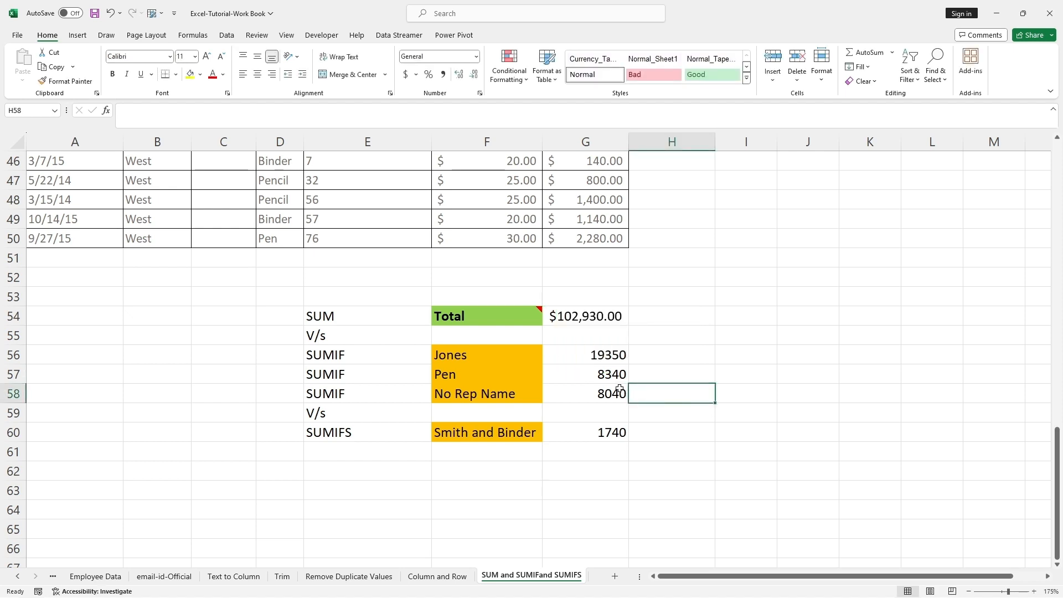
Edit the note on cell F54 to add a second line reading "This is for 2014 to 2015"
mouse_move(527, 317)
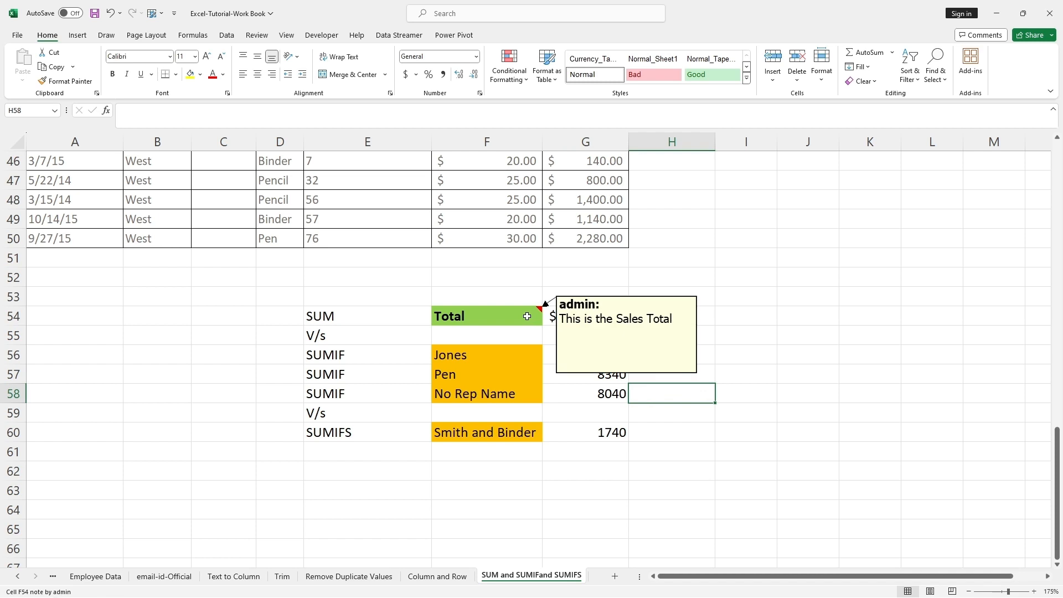
right_click(528, 318)
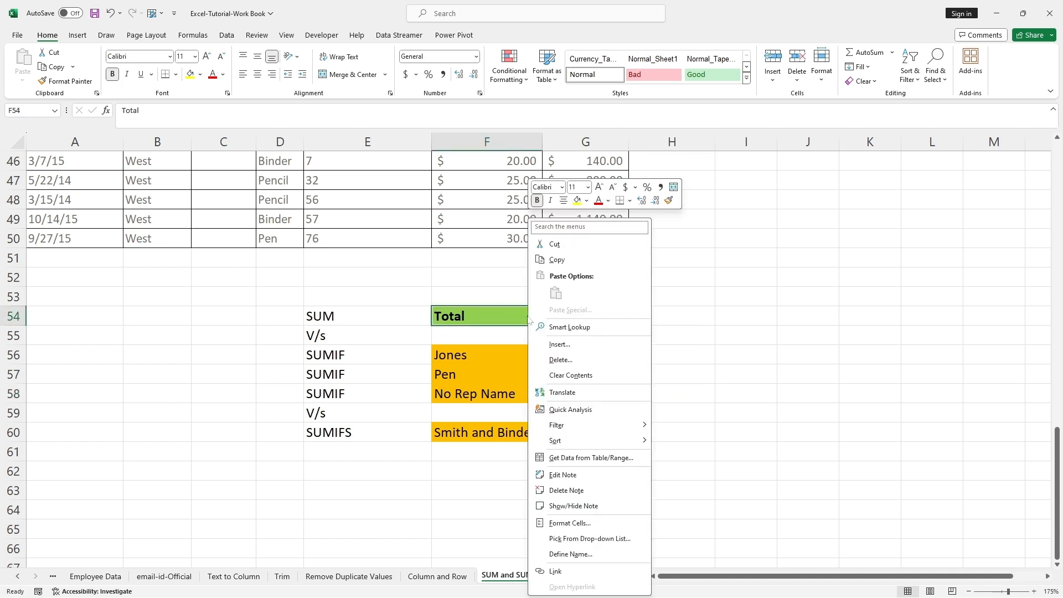
left_click(563, 475)
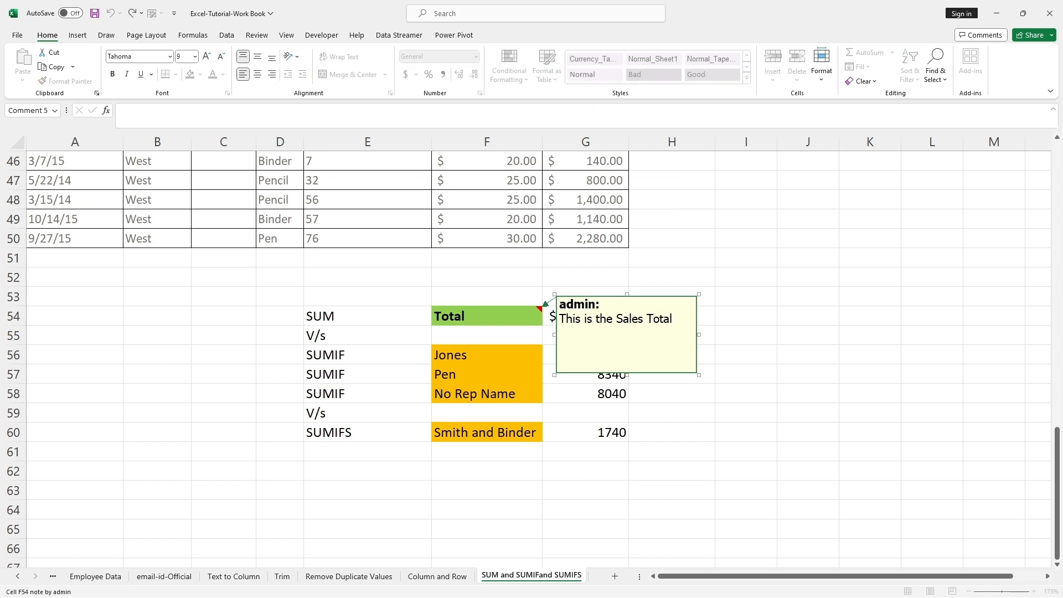
key("Return")
type("This is for 2013")
key("BackSpace")
scroll(538, 359, "up", 15)
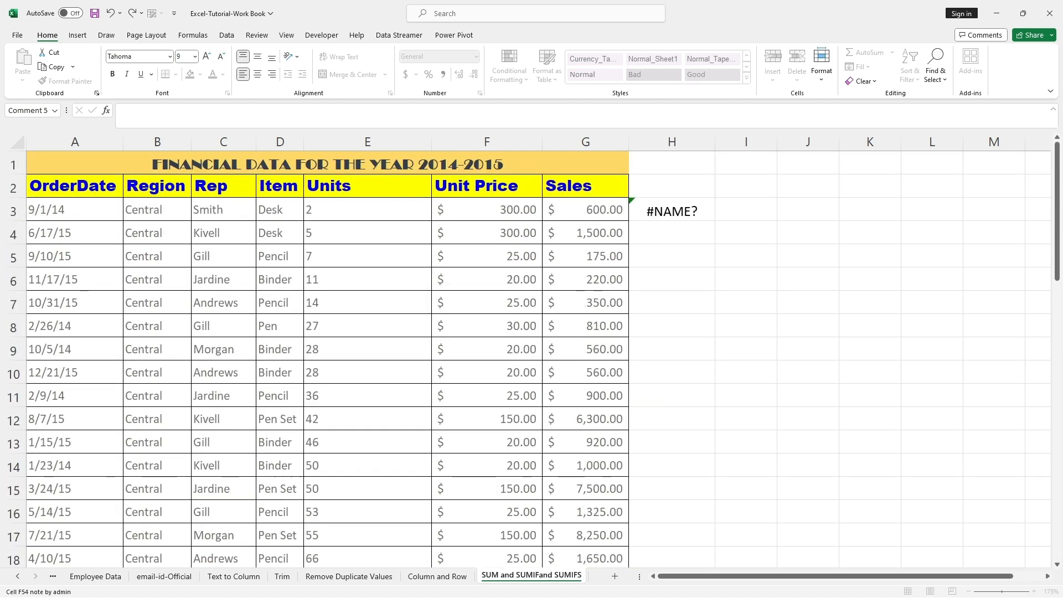
scroll(539, 359, "down", 16)
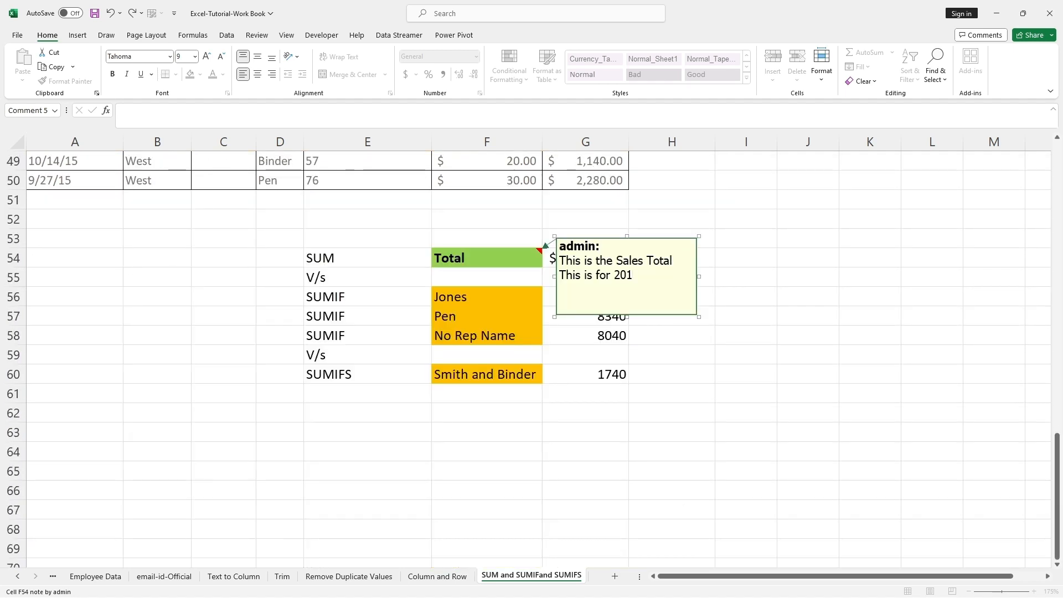
type("4 and")
key("BackSpace")
key("BackSpace")
key("BackSpace")
type("to 2015")
left_click(601, 416)
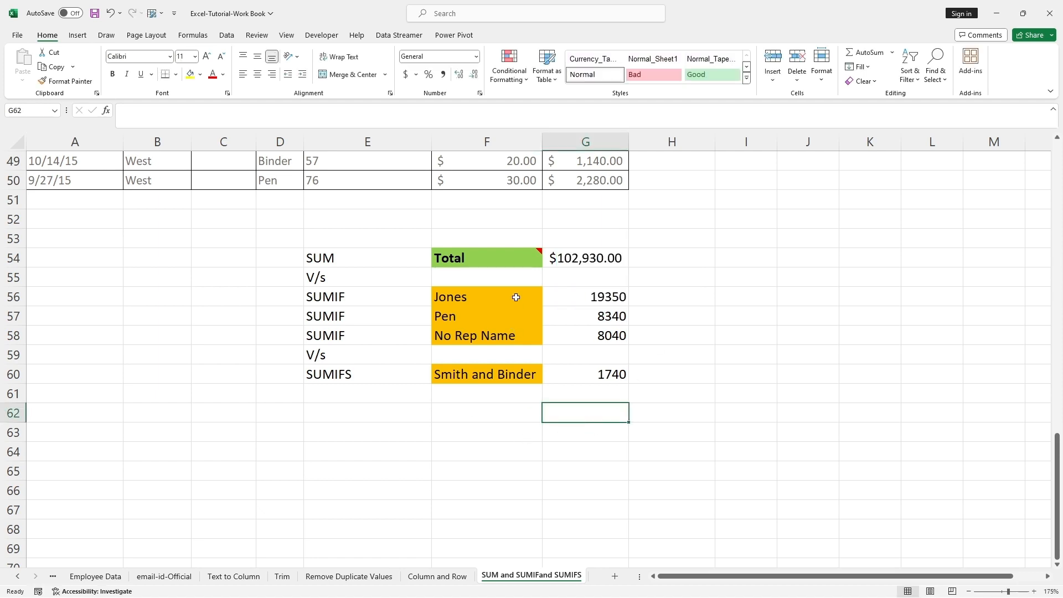
Display the note on cell F54 and check the total and SUMIF cells beside the labels
mouse_move(527, 264)
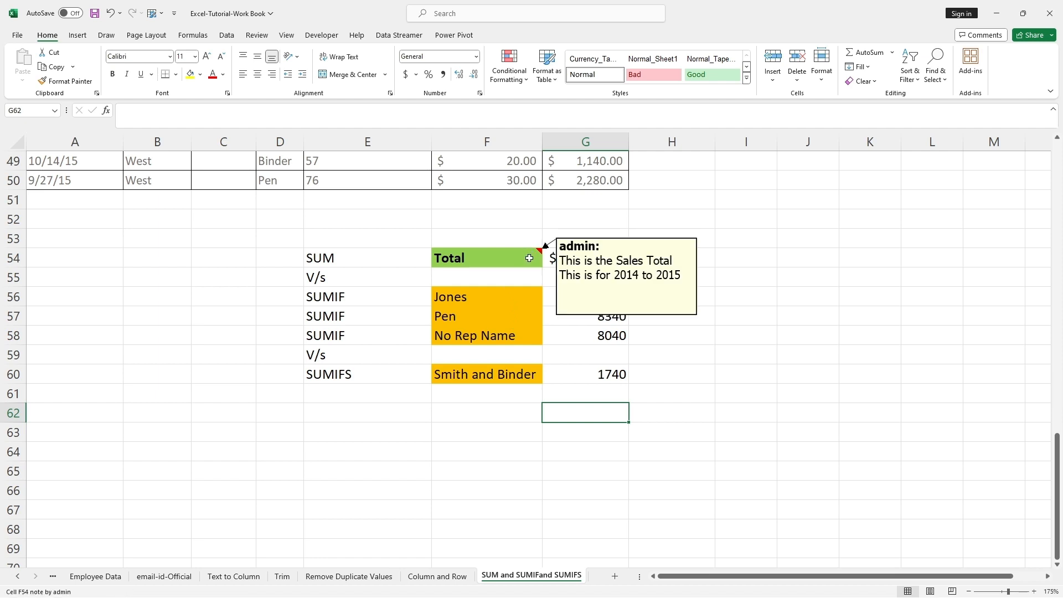
left_click(577, 259)
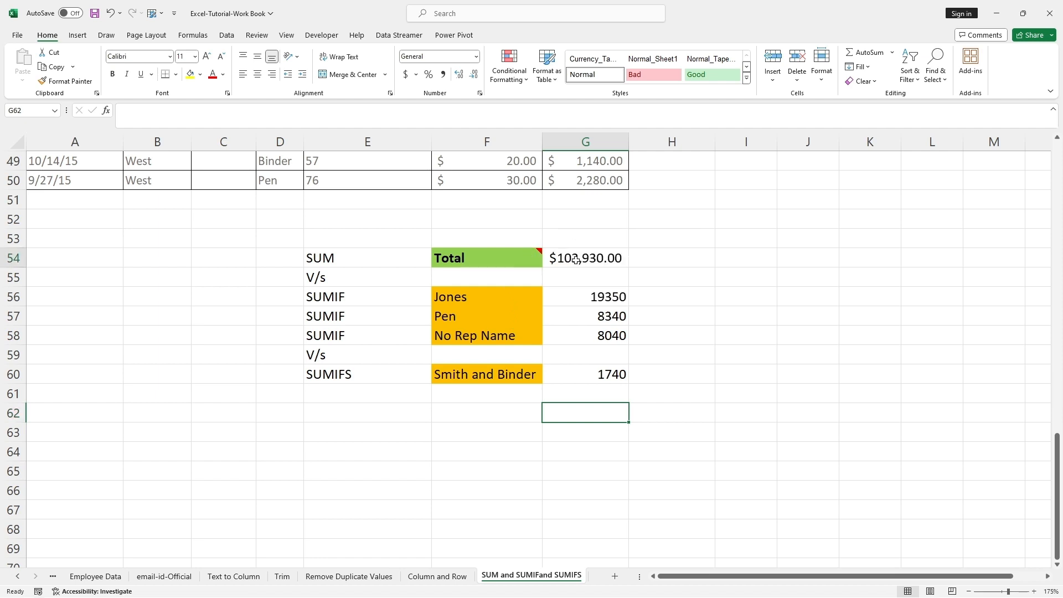
mouse_move(532, 259)
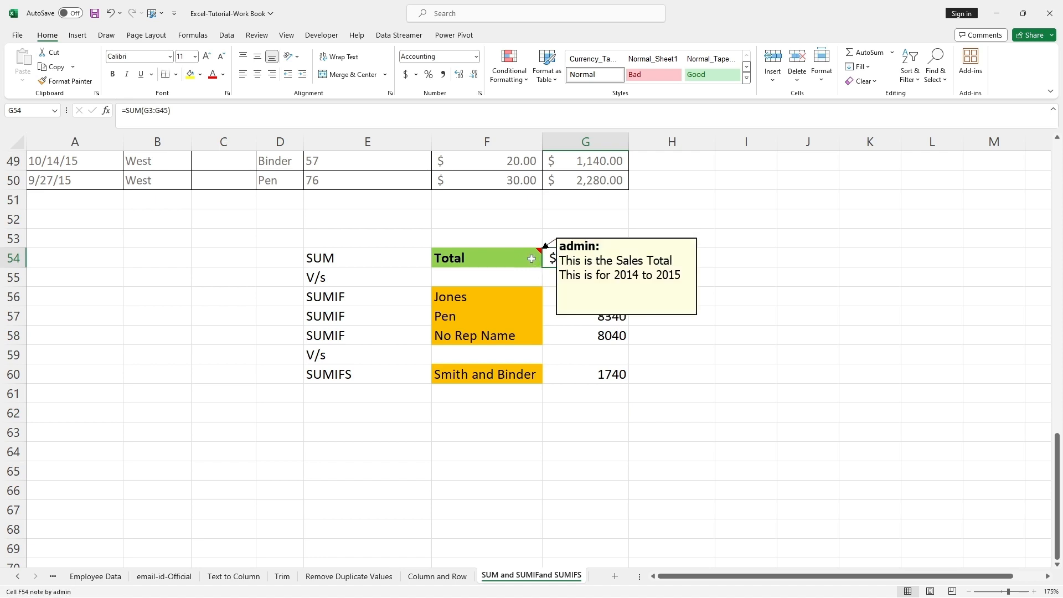
key("Down")
key("Down")
key("Down")
key("Down")
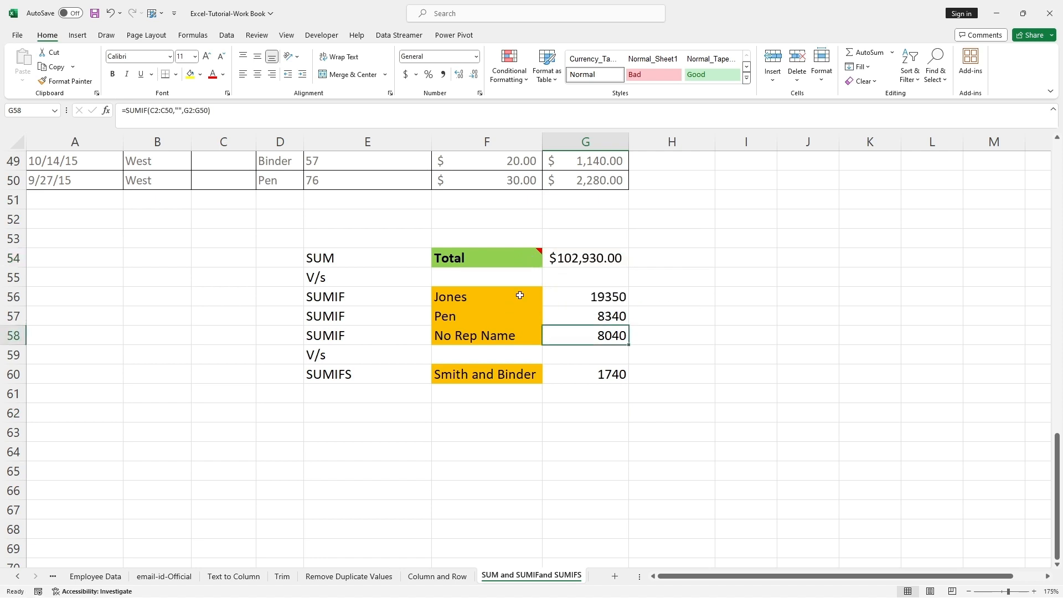
Add a comment to cell F56 reading "This ia Criteria" and post it
left_click(520, 295)
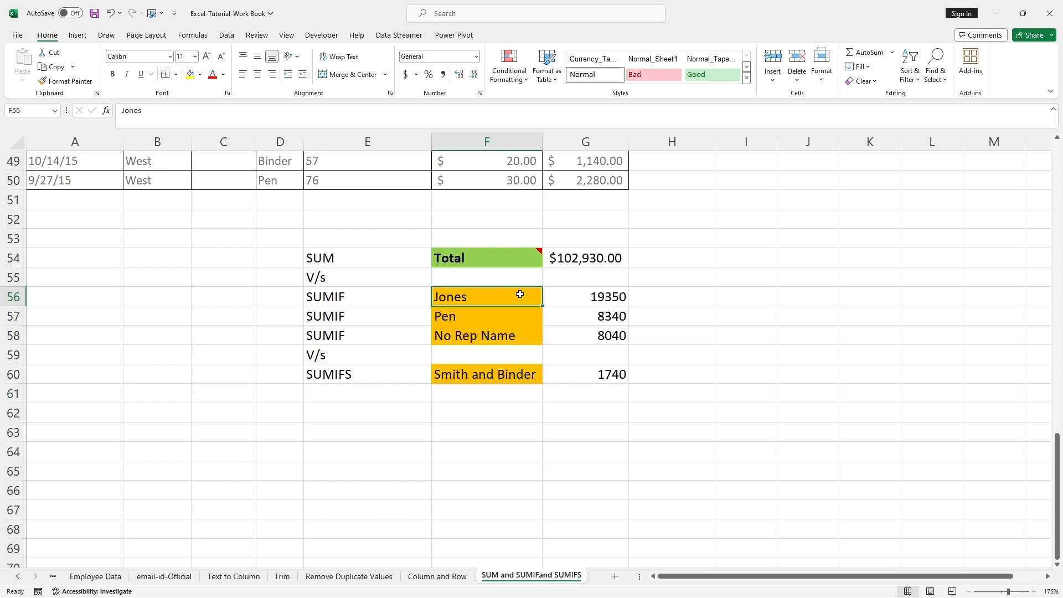
right_click(520, 295)
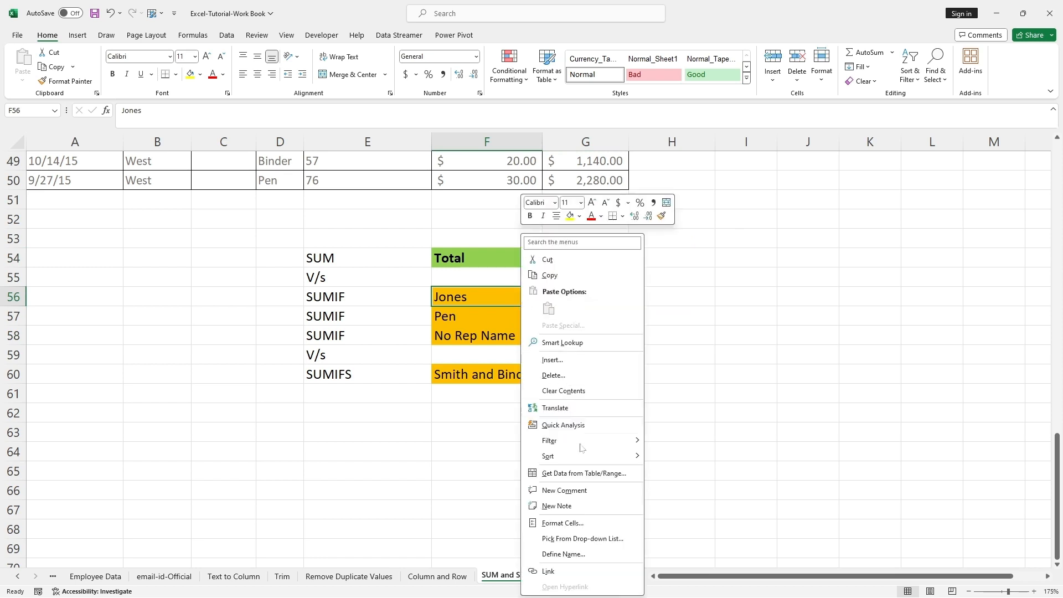
left_click(503, 290)
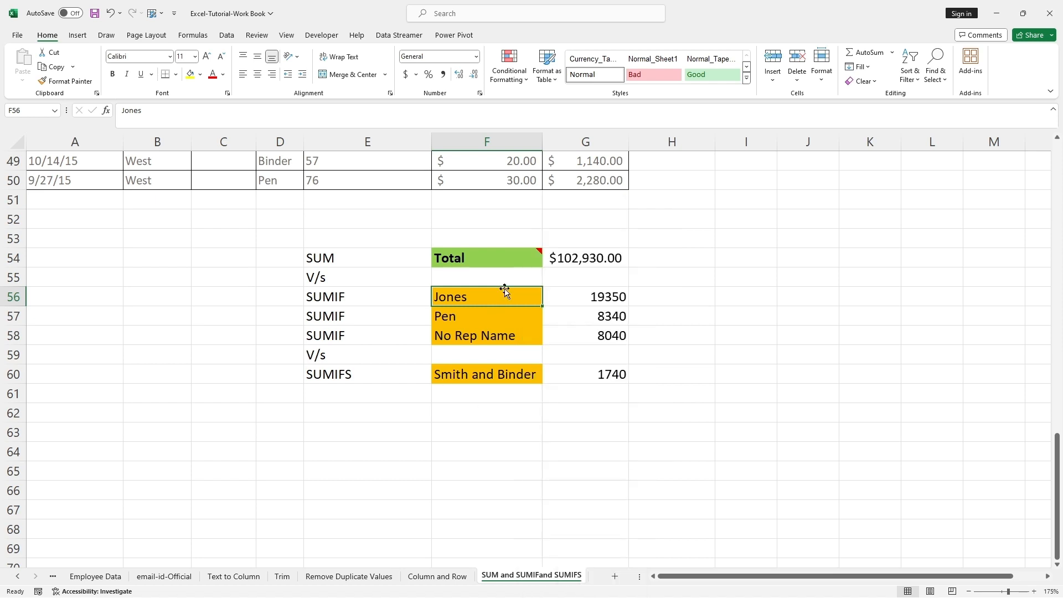
right_click(511, 297)
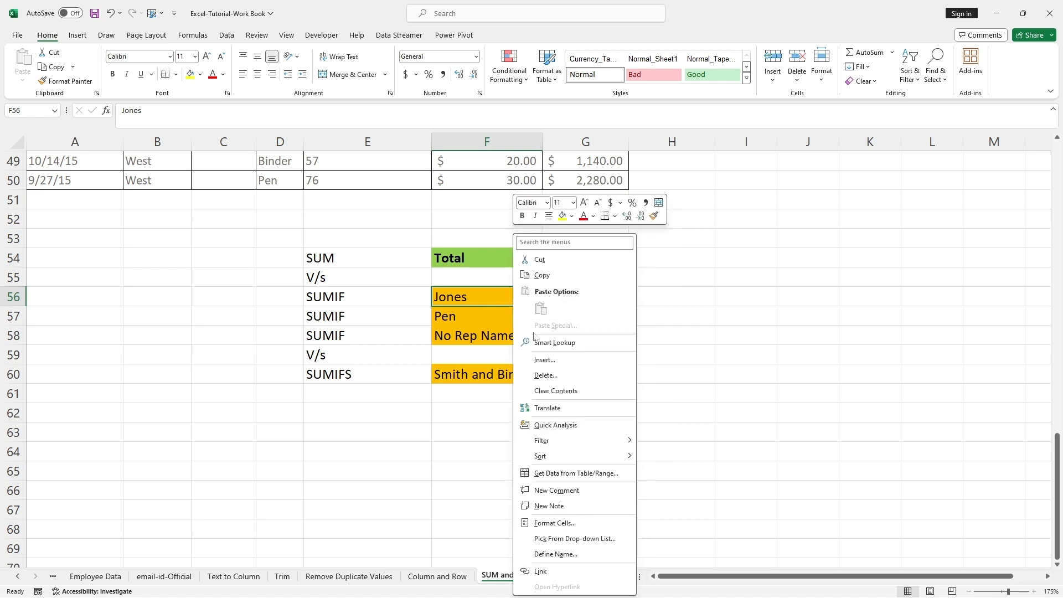
left_click(544, 491)
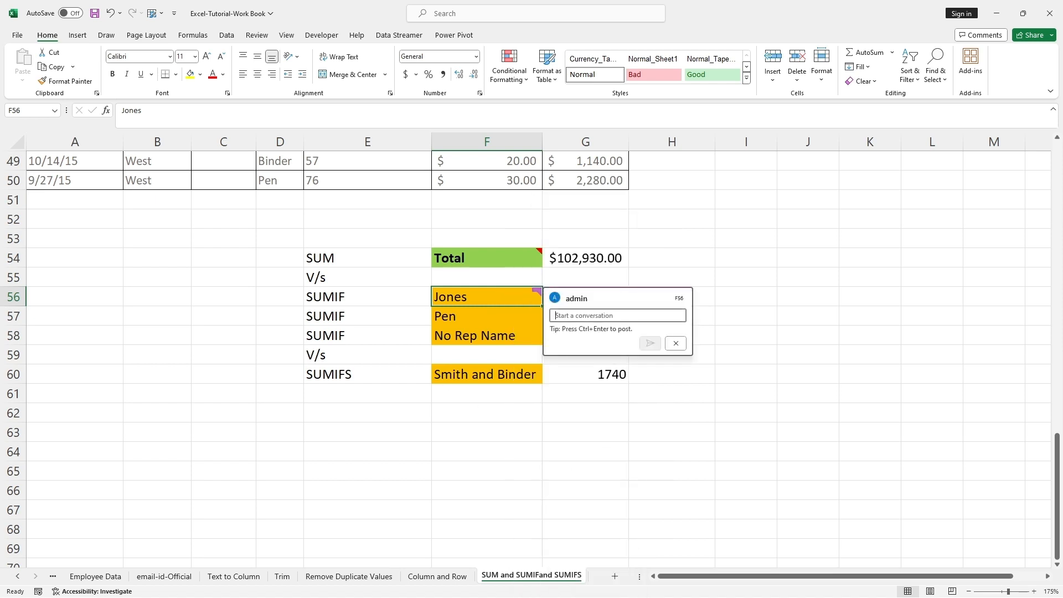
type("This")
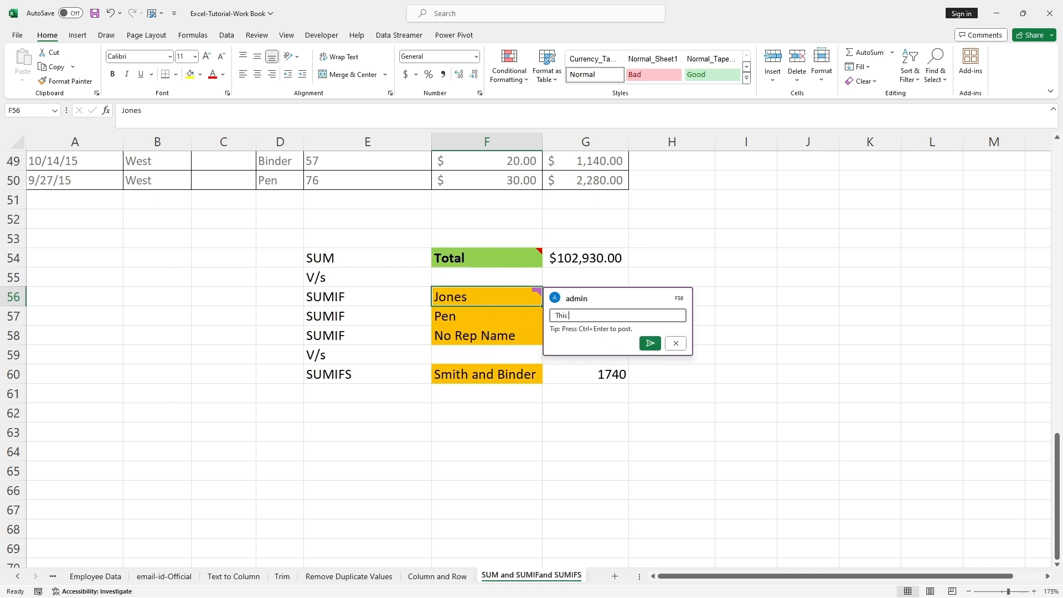
type(" ia Criteria")
left_click(651, 343)
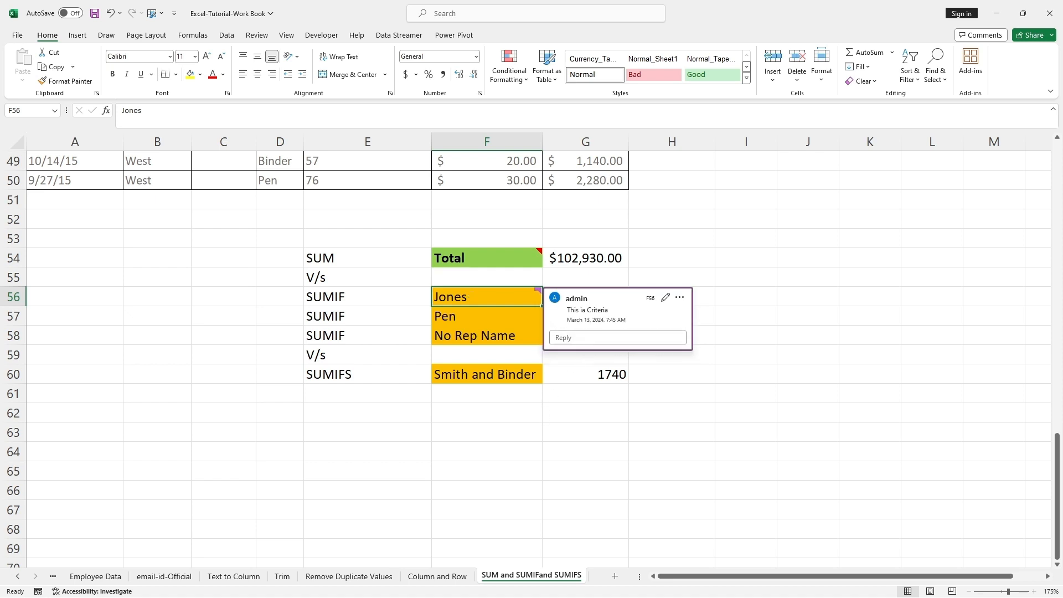
left_click(572, 410)
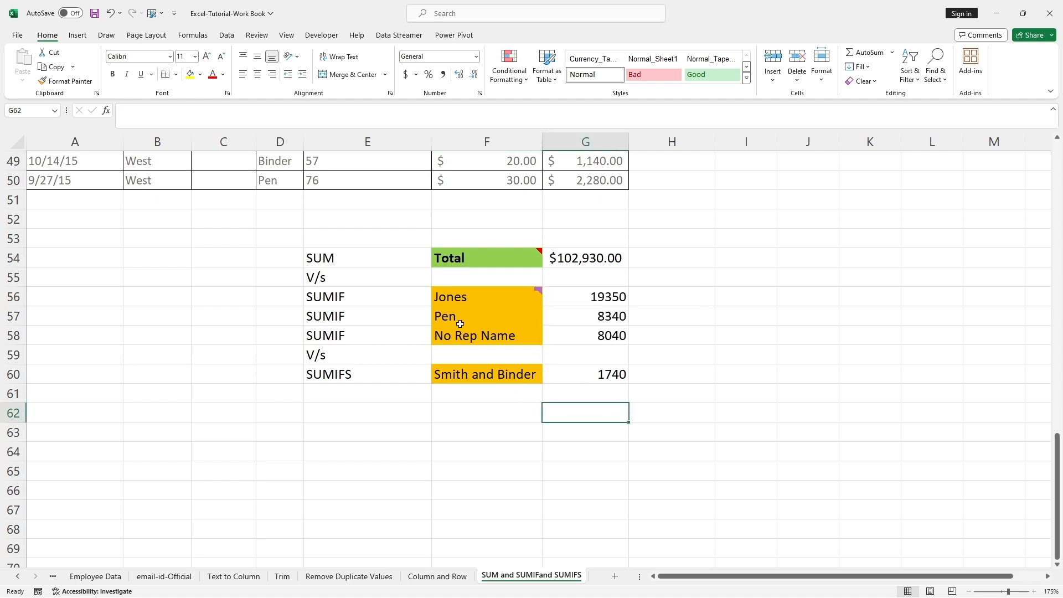
Correct the posted comment on cell F56 to read "This is a Criteria"
mouse_move(470, 301)
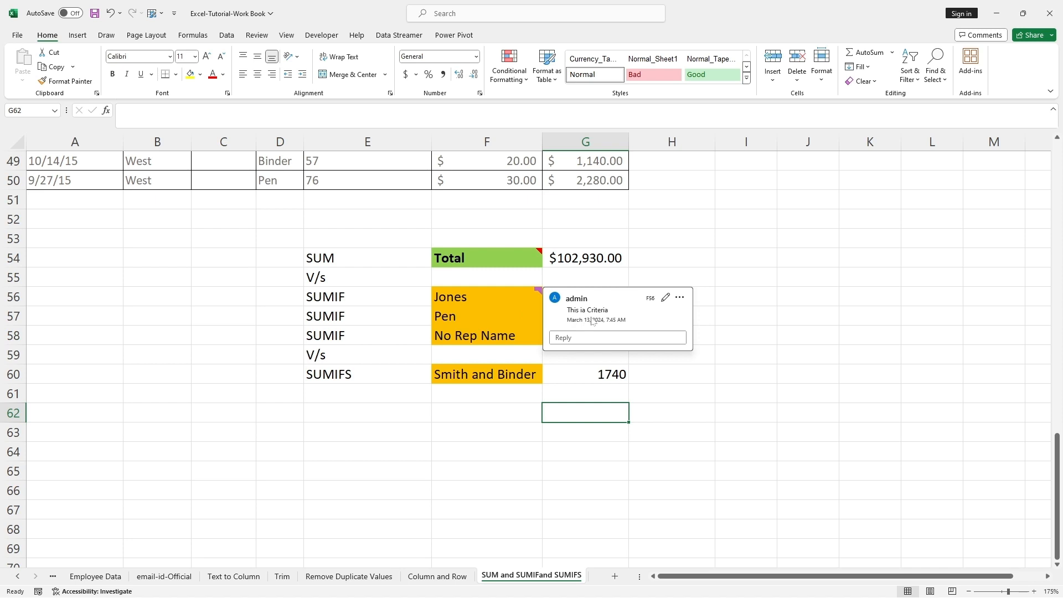
key("Down")
key("Down")
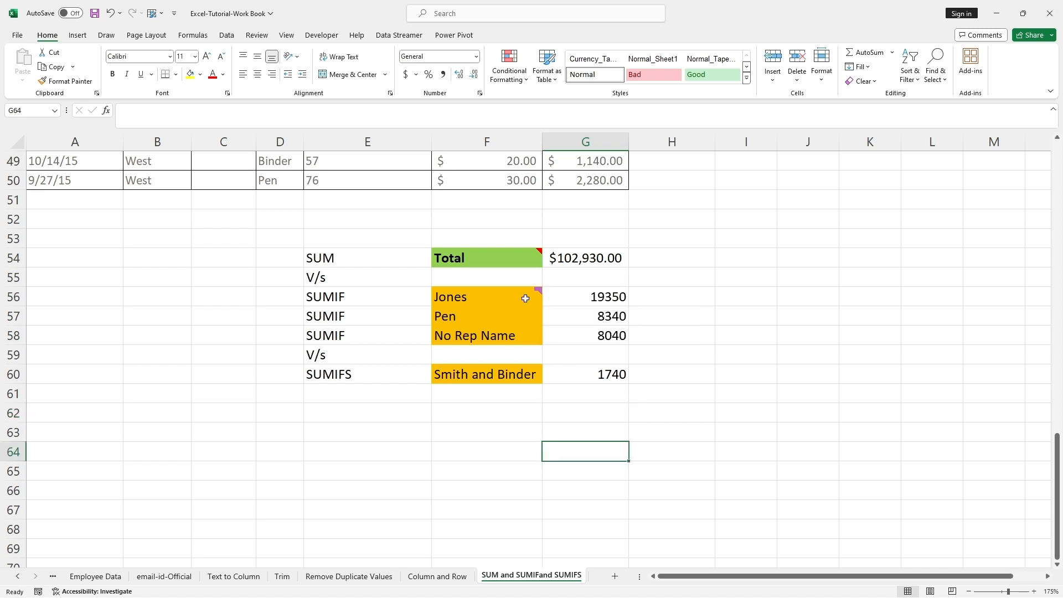
left_click(497, 447)
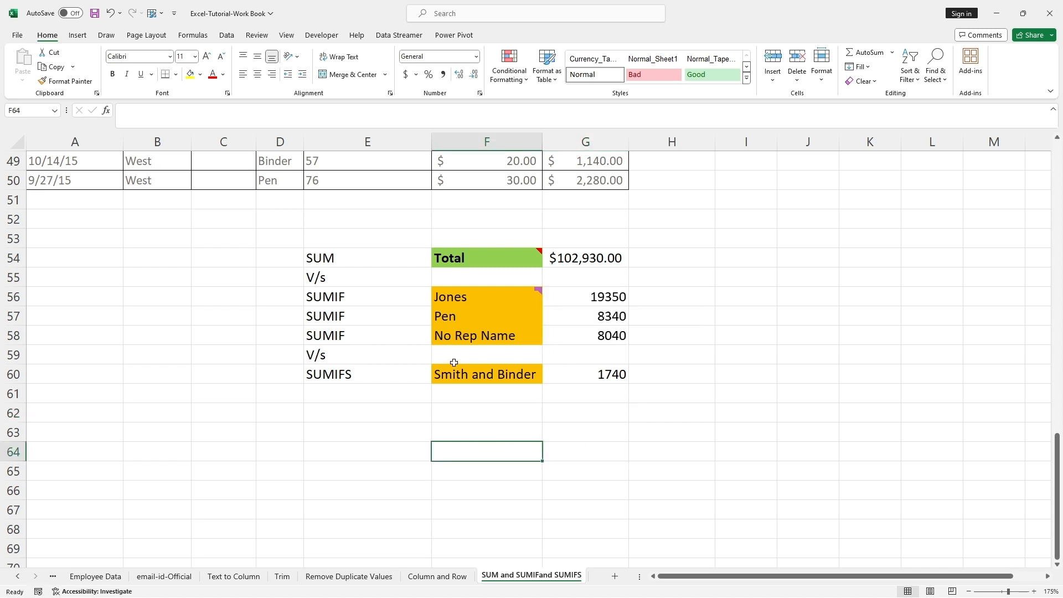
mouse_move(497, 296)
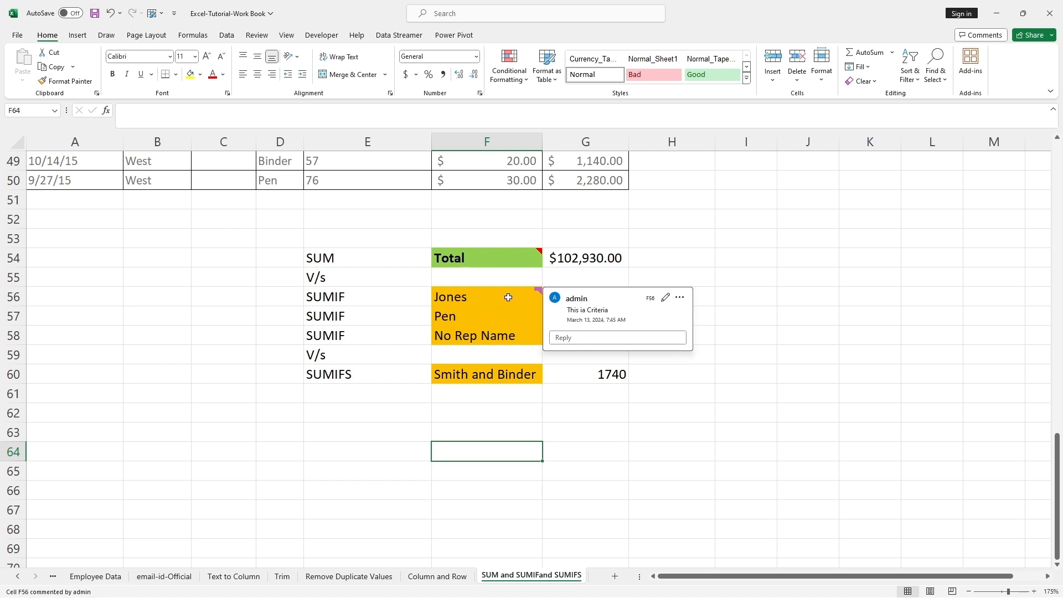
left_click(666, 298)
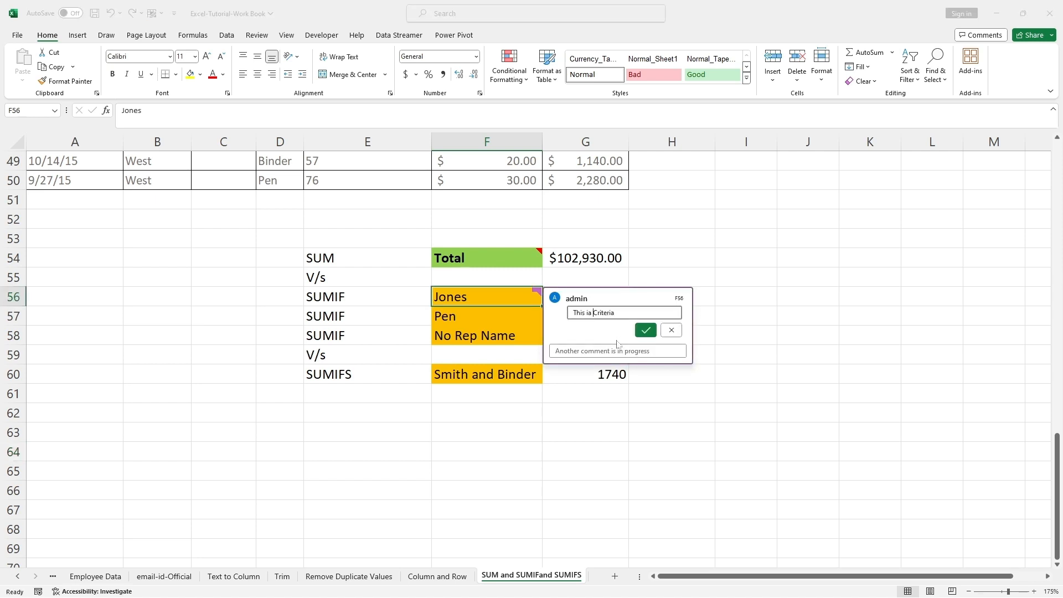
key("BackSpace")
key("BackSpace")
type("s a")
left_click(646, 330)
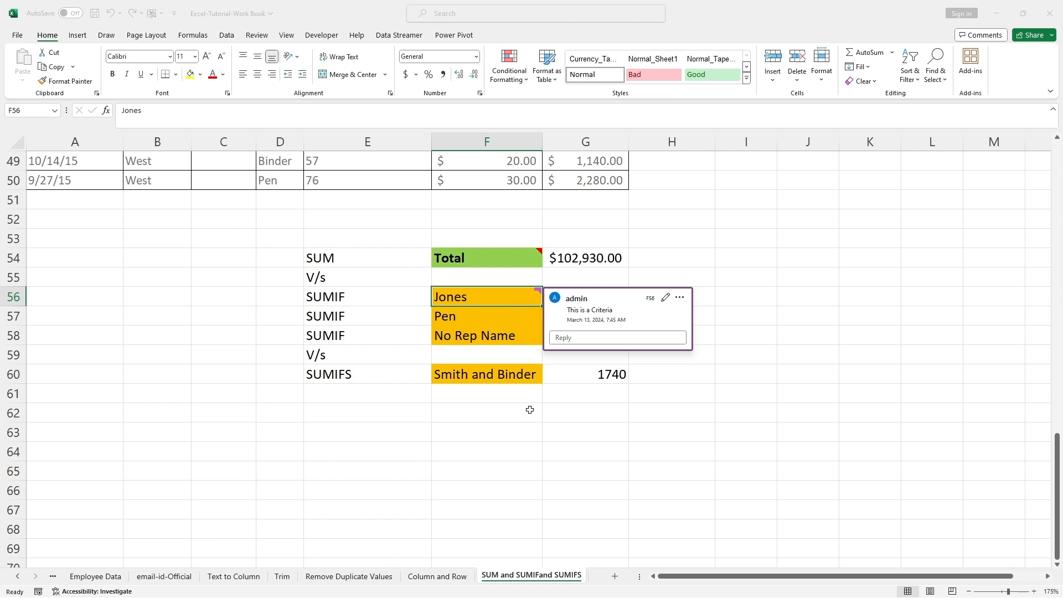
Post the reply "What is the Criteria" to the comment on cell F56
left_click(586, 339)
type("Wh")
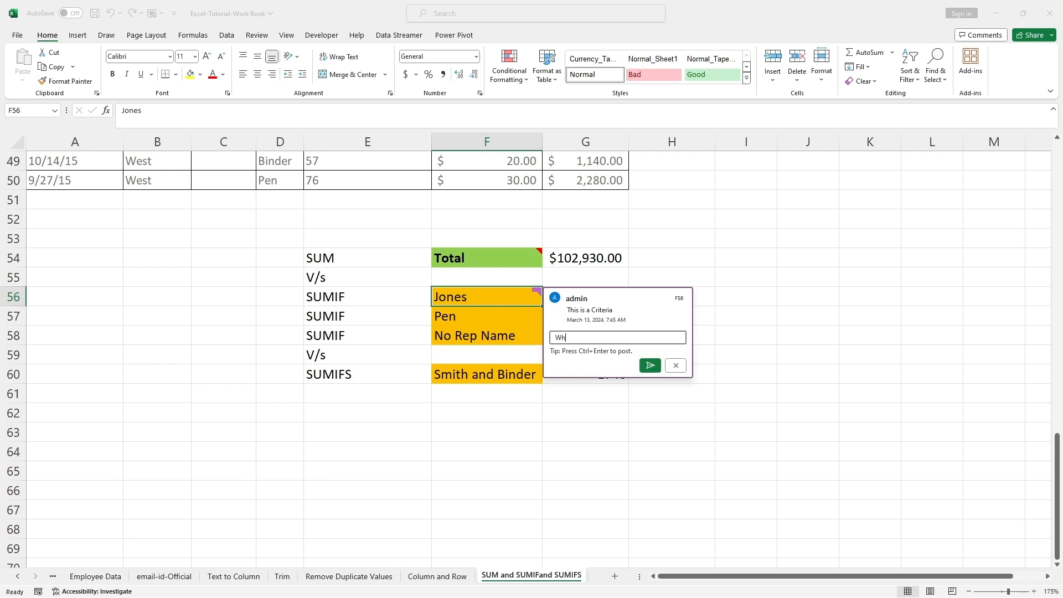
type("at is the Criteria")
left_click(650, 365)
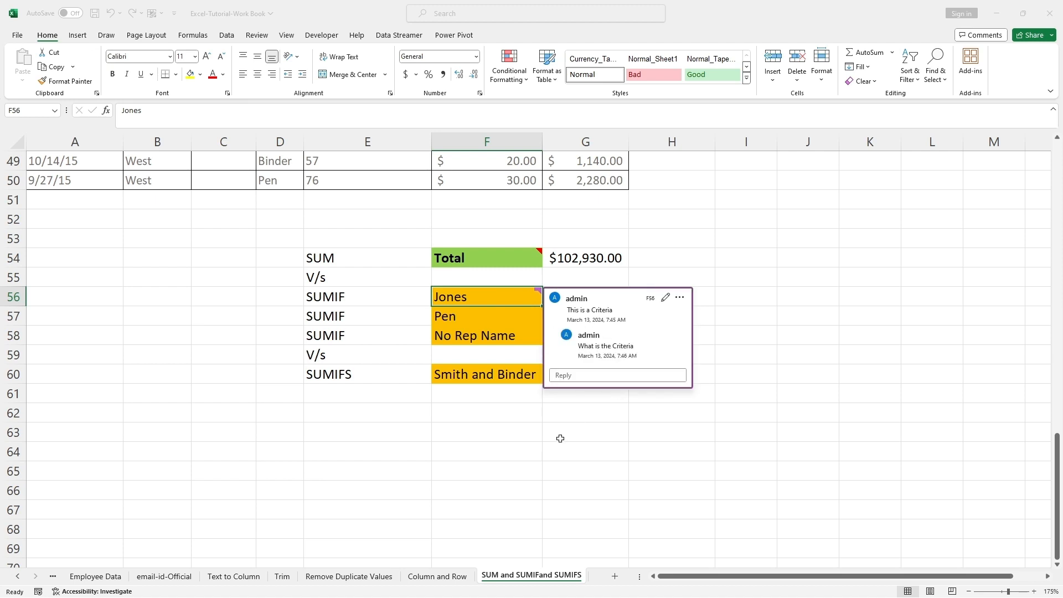
left_click(526, 443)
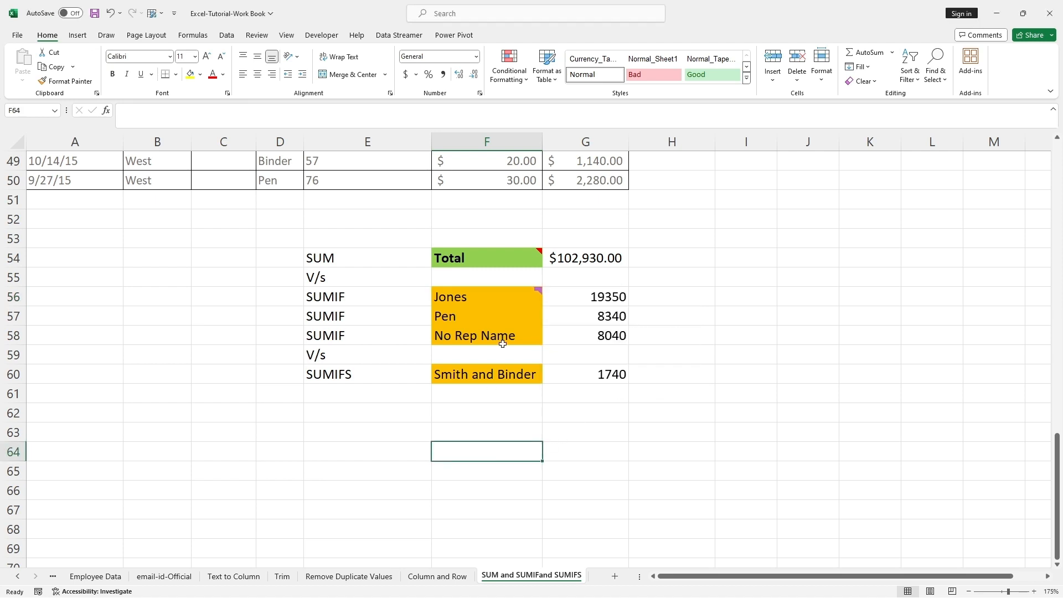
Post a second reply, "This is for the SUMIF", in the comment thread on cell F56
mouse_move(521, 295)
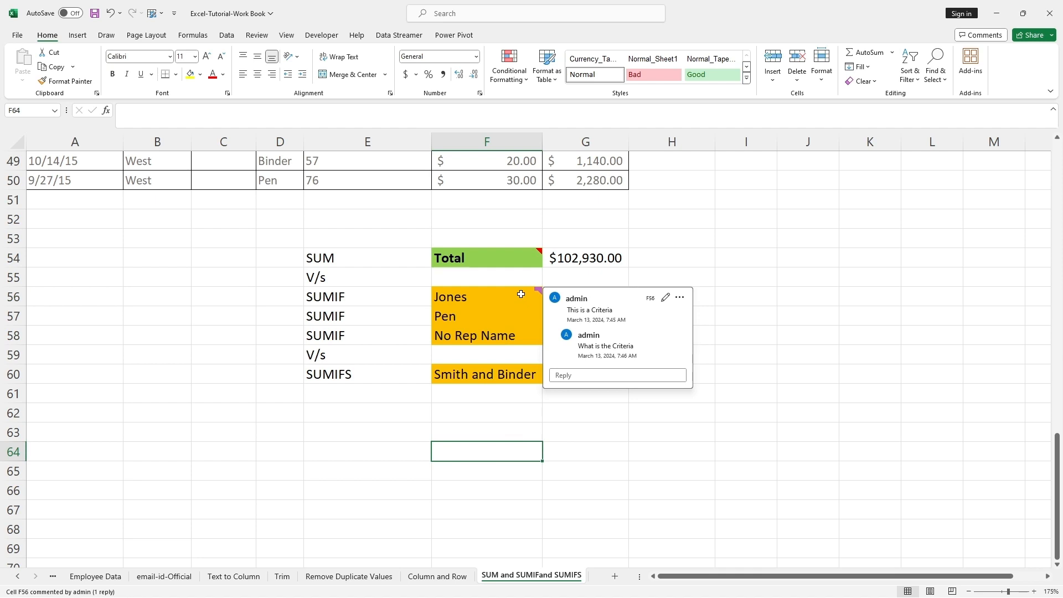
left_click(521, 294)
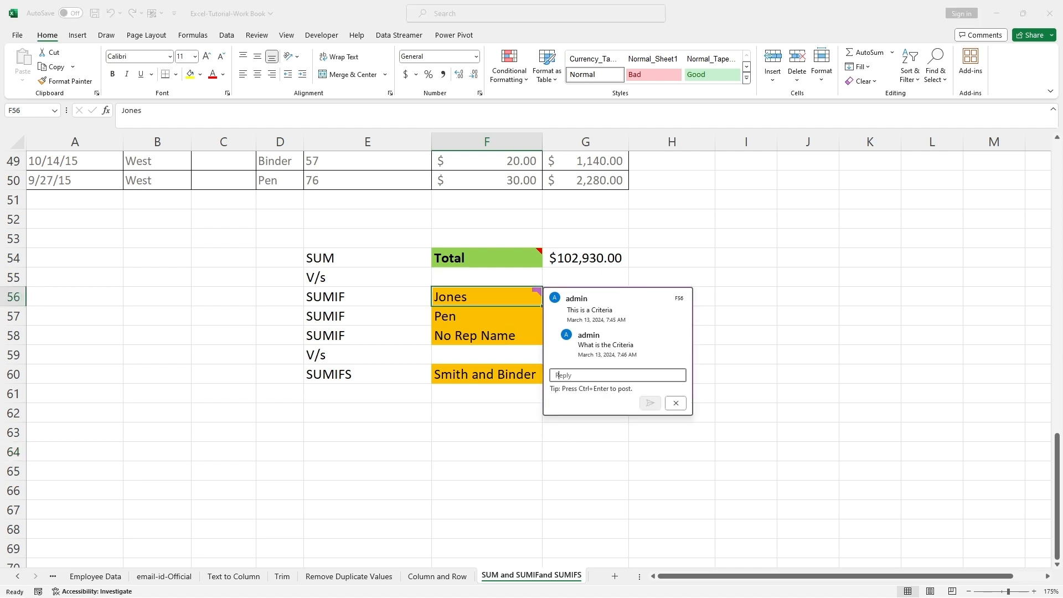
type("This is for the SUMIF")
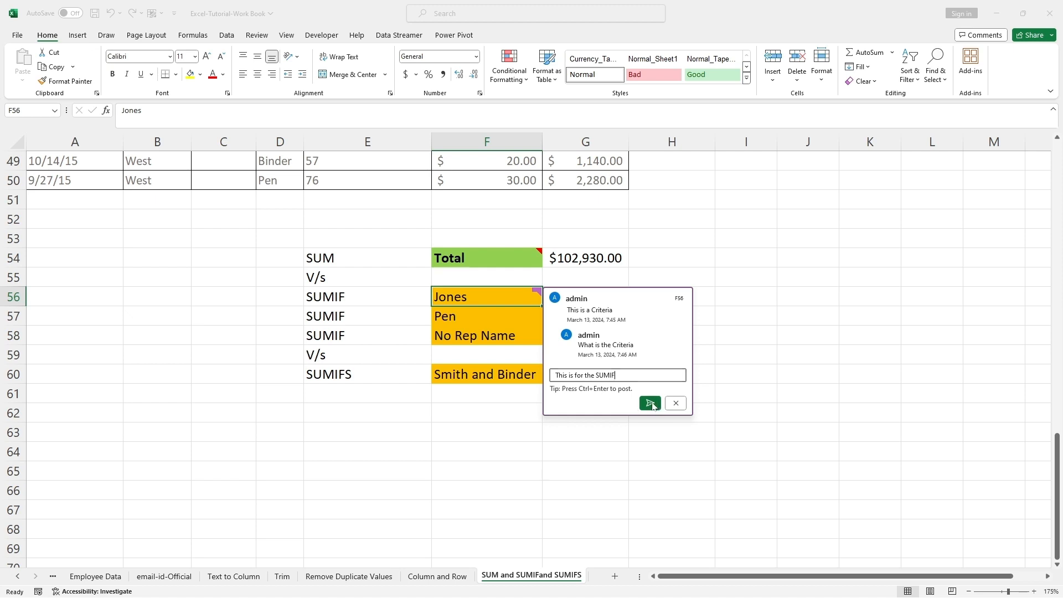
left_click(650, 403)
left_click(570, 448)
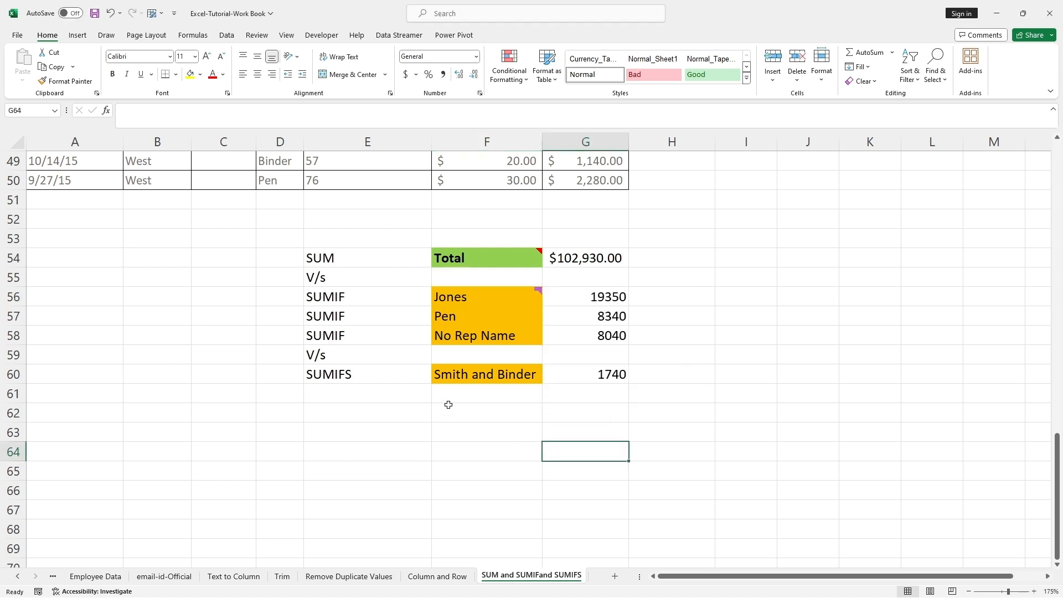
left_click(522, 297)
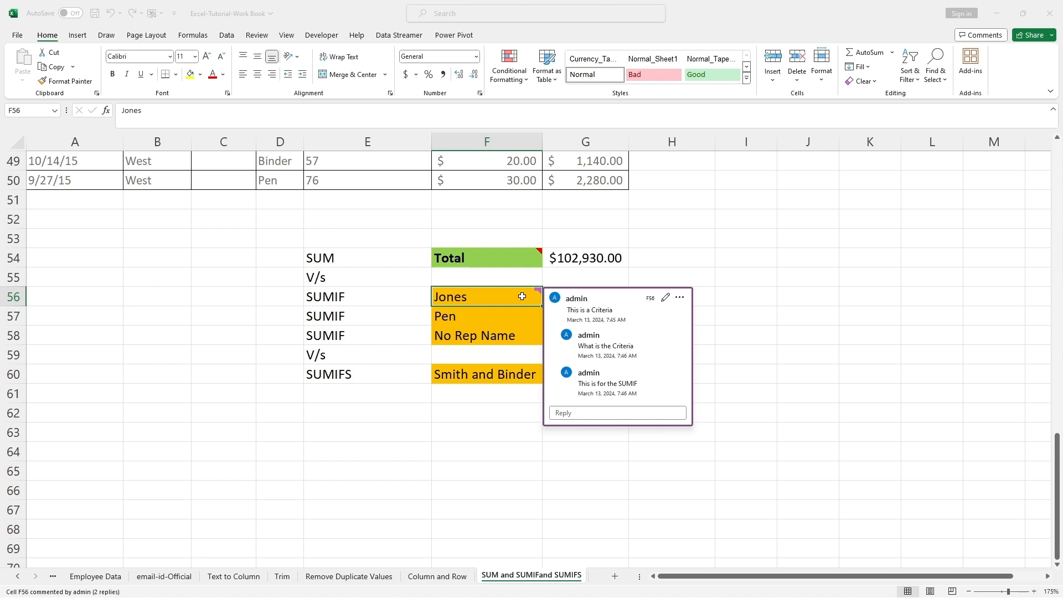
left_click(665, 300)
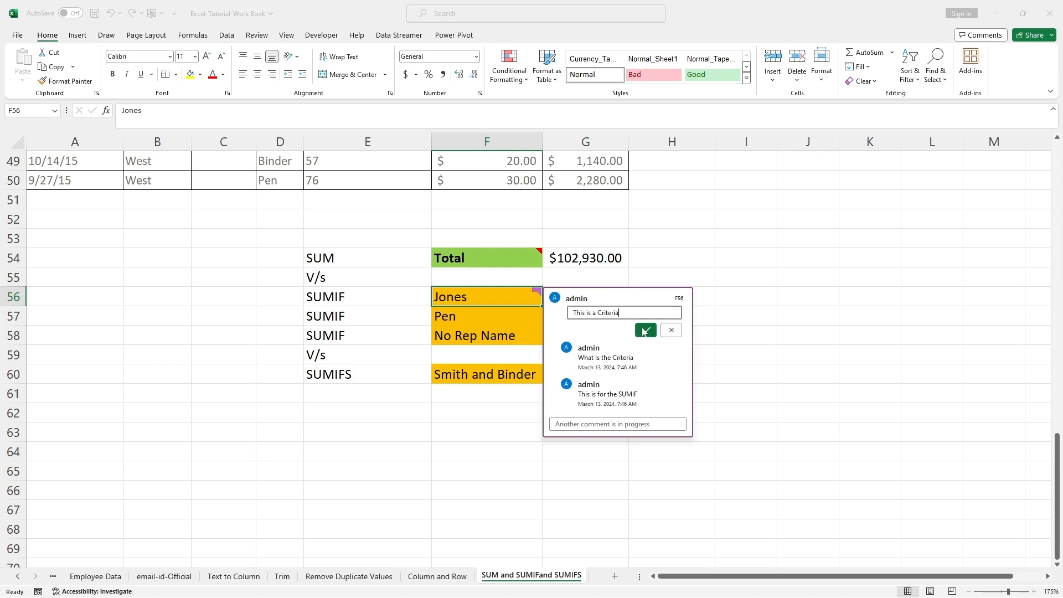
left_click(676, 331)
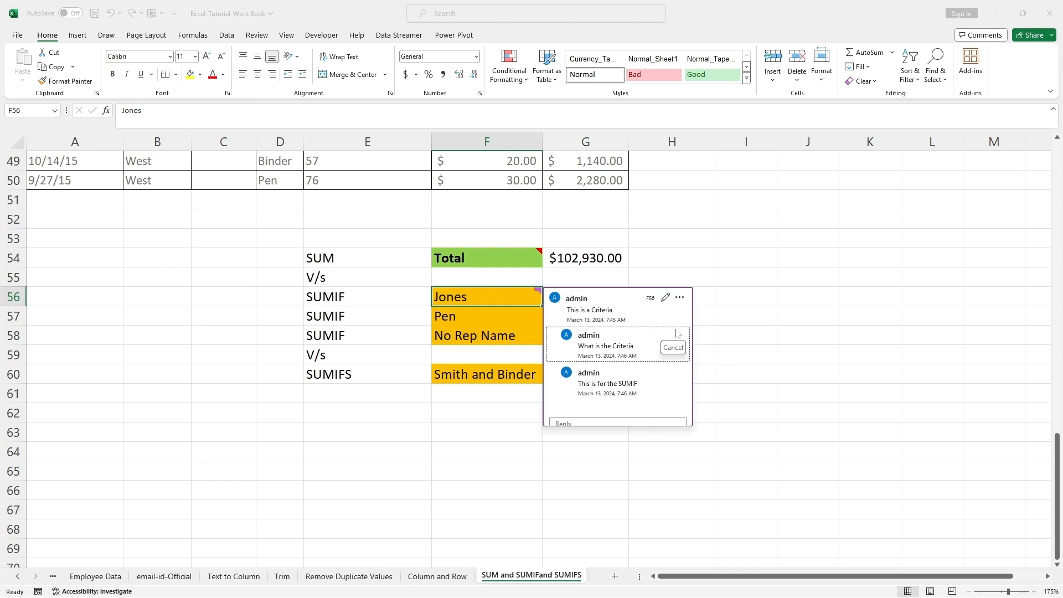
left_click(481, 436)
Delete the whole comment thread from cell F56
left_click(531, 299)
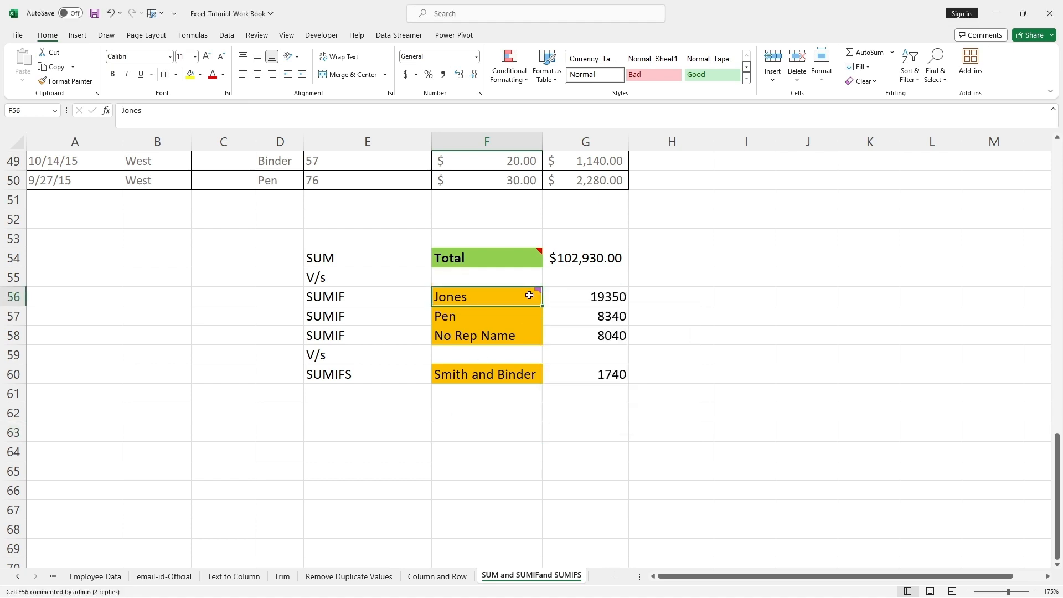
right_click(530, 299)
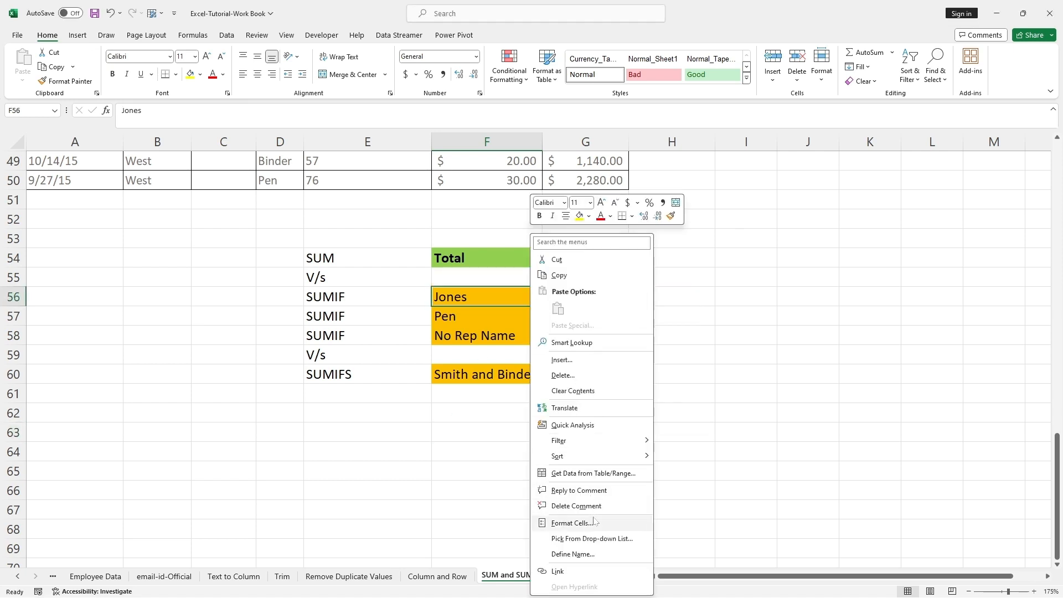
left_click(667, 358)
left_click(575, 350)
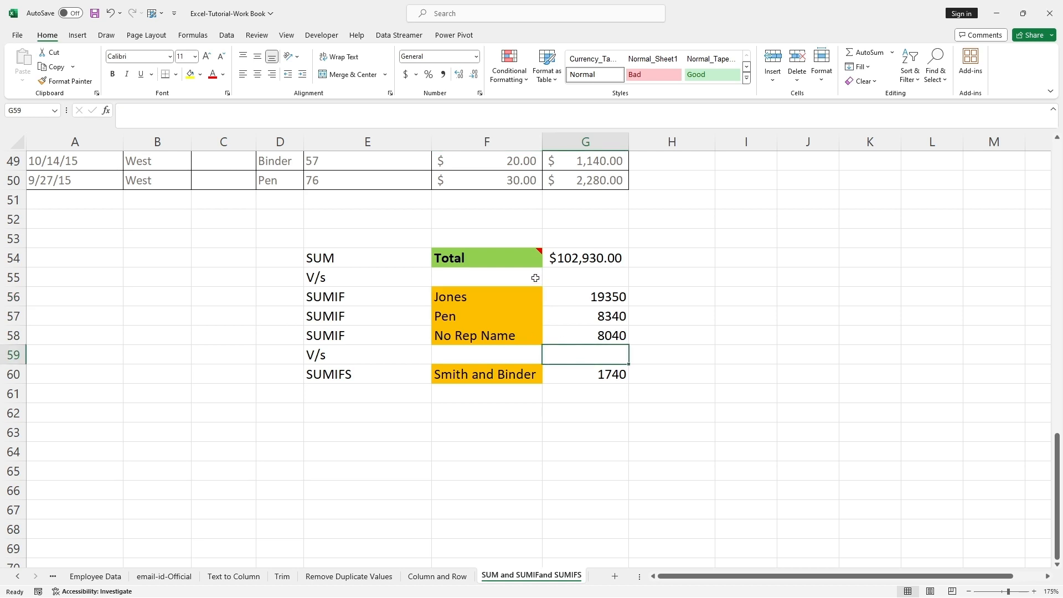
Delete the note from the Total cell F54
mouse_move(532, 261)
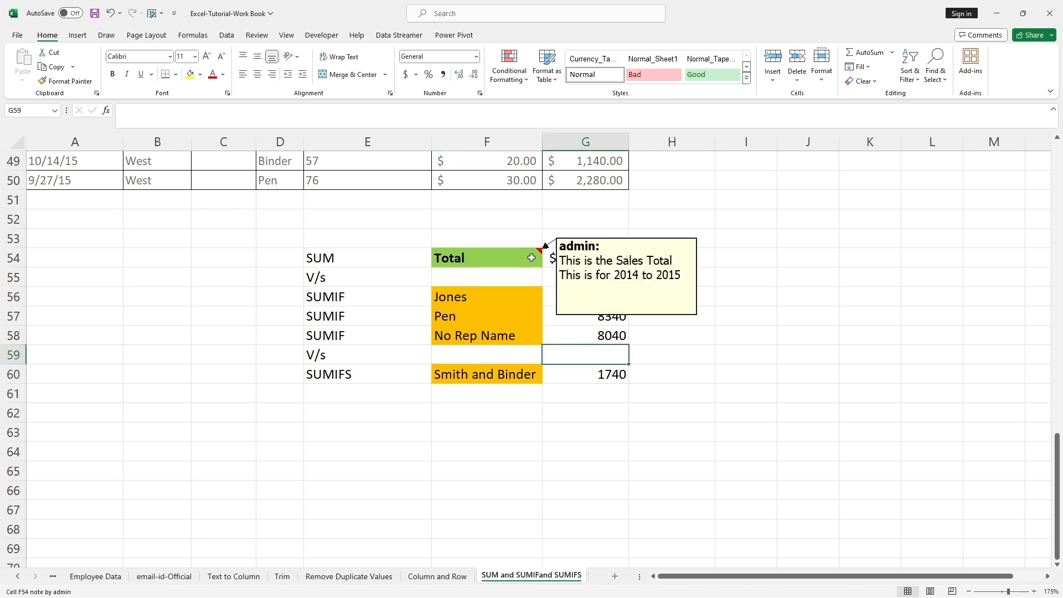
right_click(531, 258)
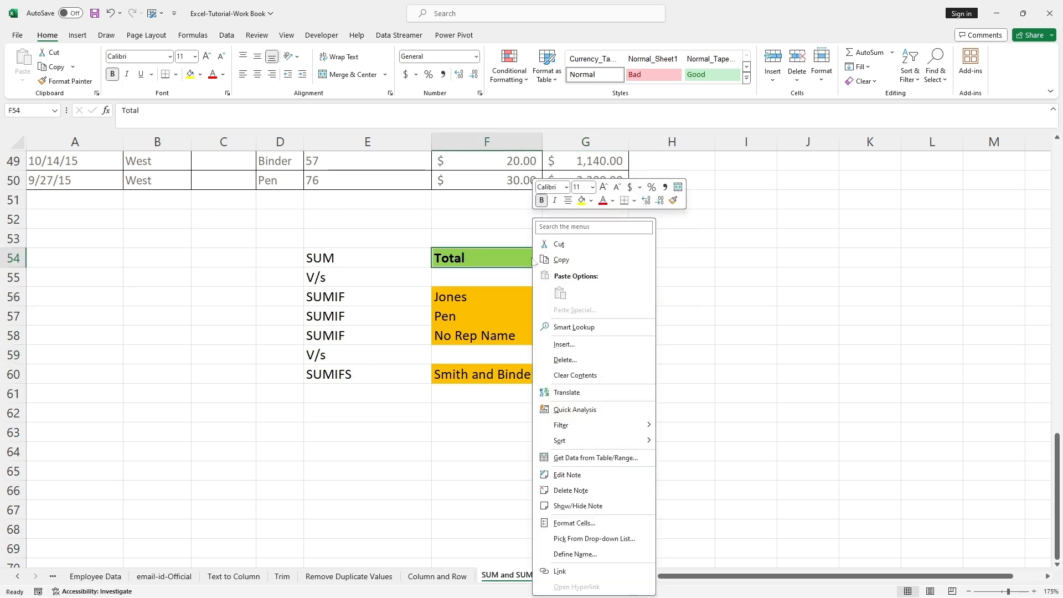
left_click(579, 490)
left_click(555, 455)
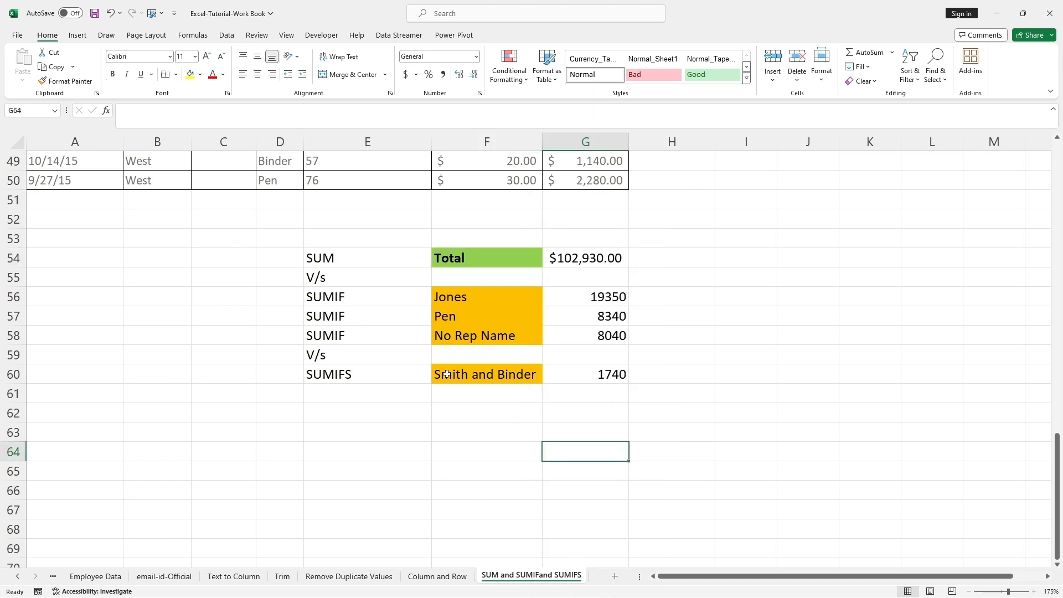